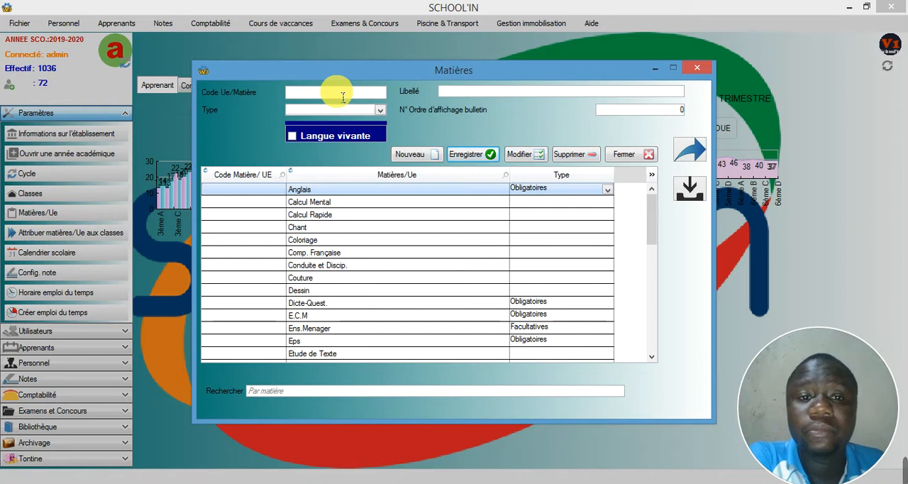
Step: Start a new subject record and make its label field ready for entry
left_click(413, 152)
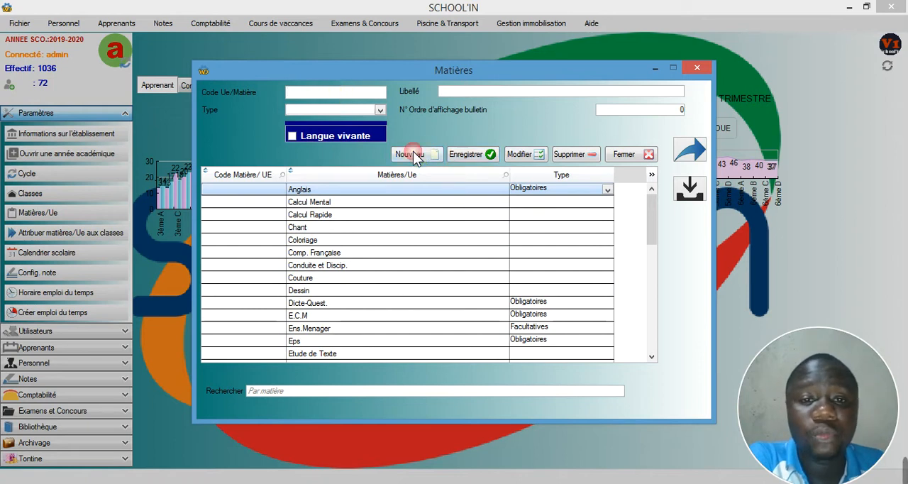
left_click(357, 95)
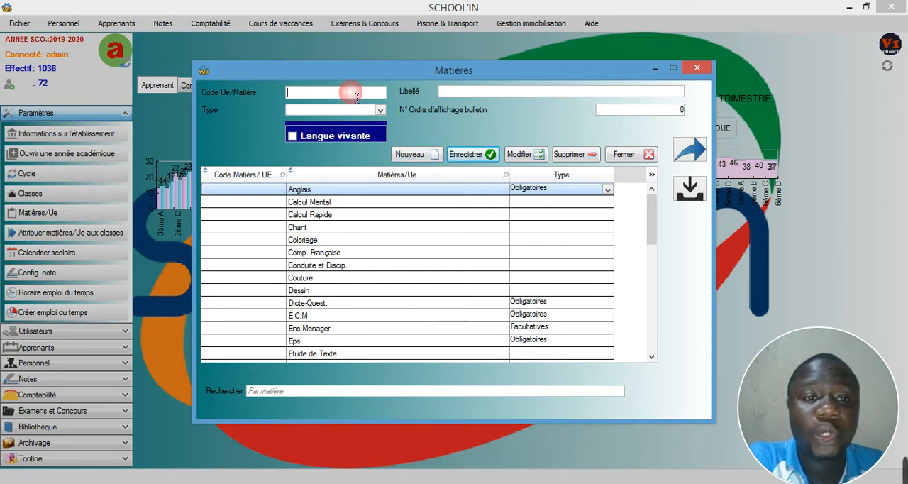
left_click(462, 99)
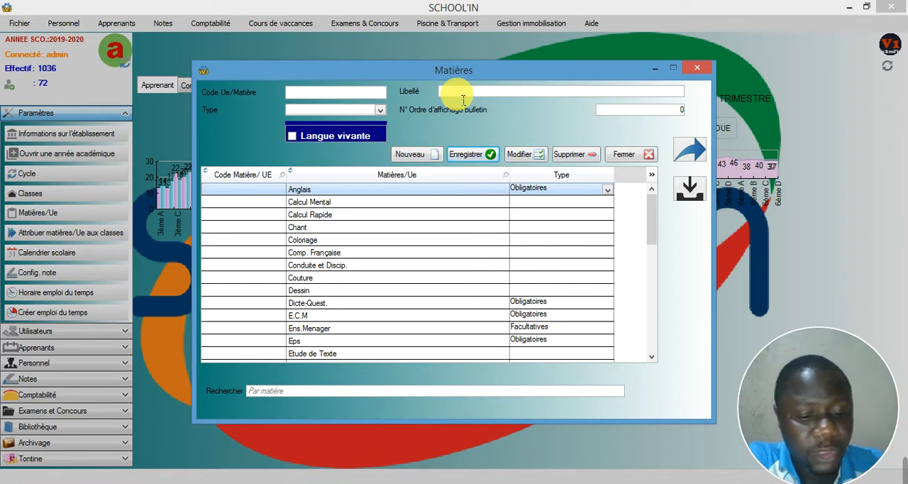
type("Informatique")
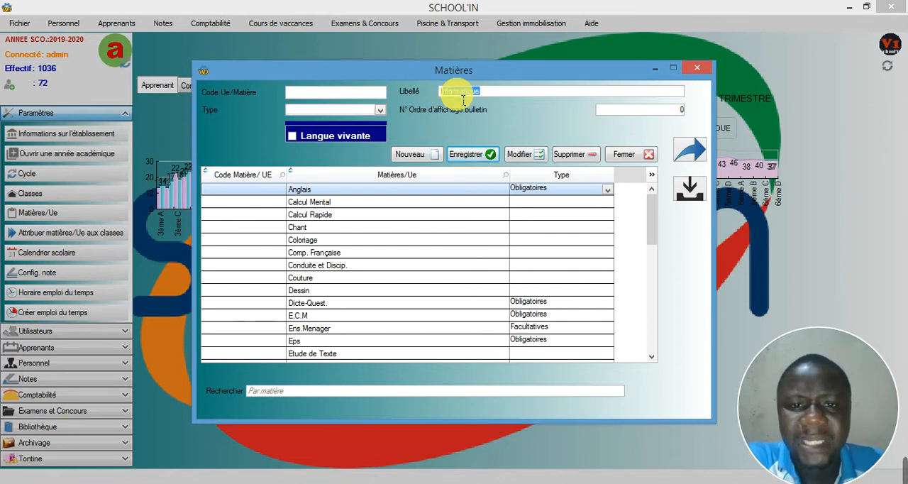
double_click(478, 98)
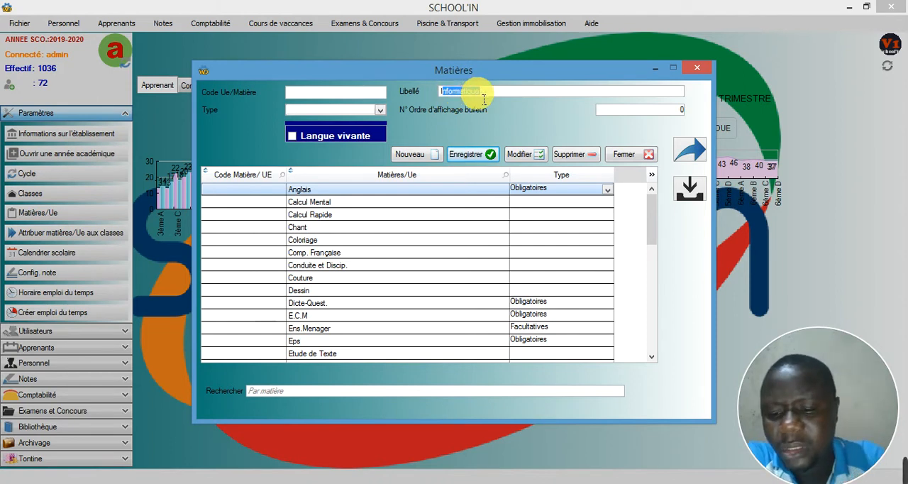
key("BackSpace")
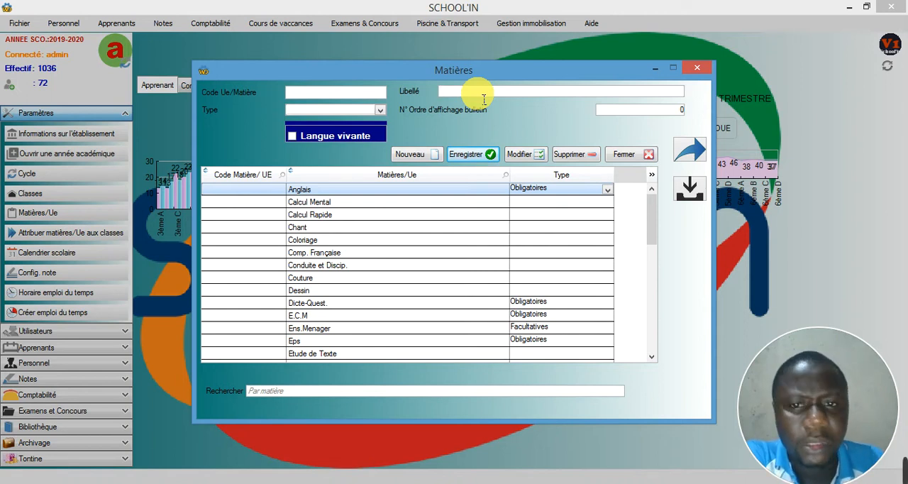
type("Co")
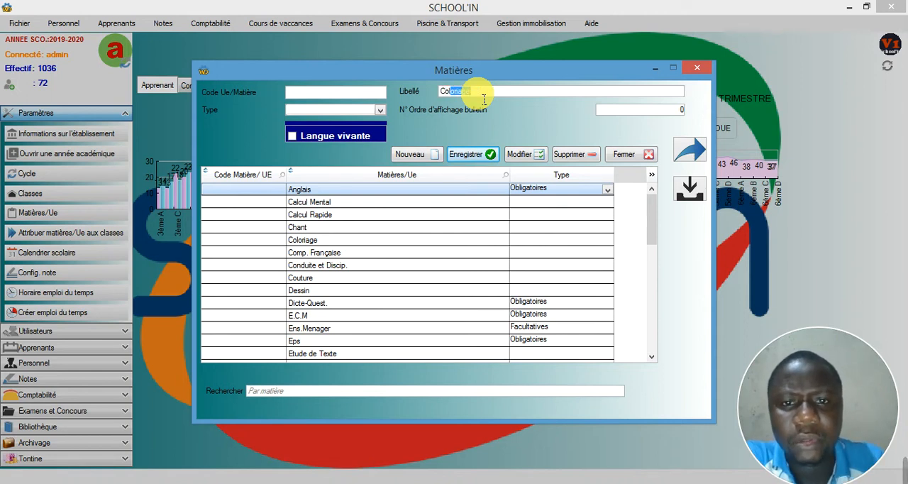
key("BackSpace")
key("BackSpace")
key("BackSpace")
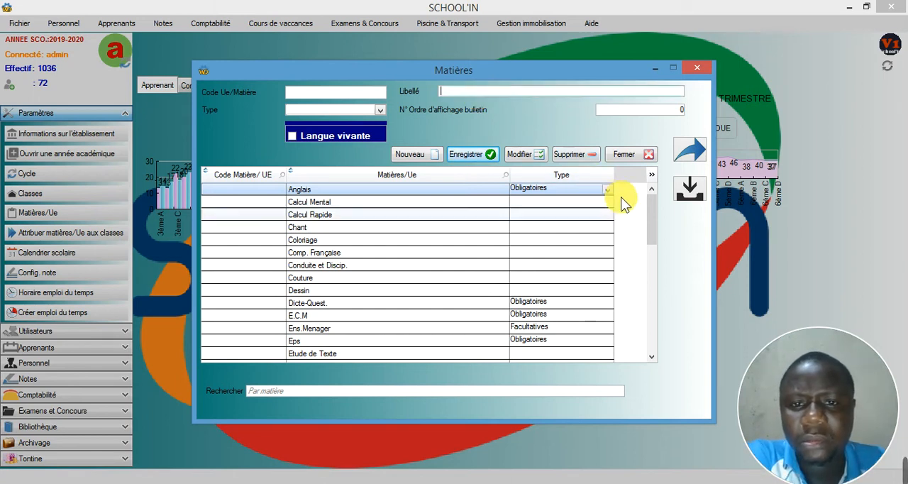
Step: Enter "Developpement" as the label of the new subject
left_click(499, 100)
type("D")
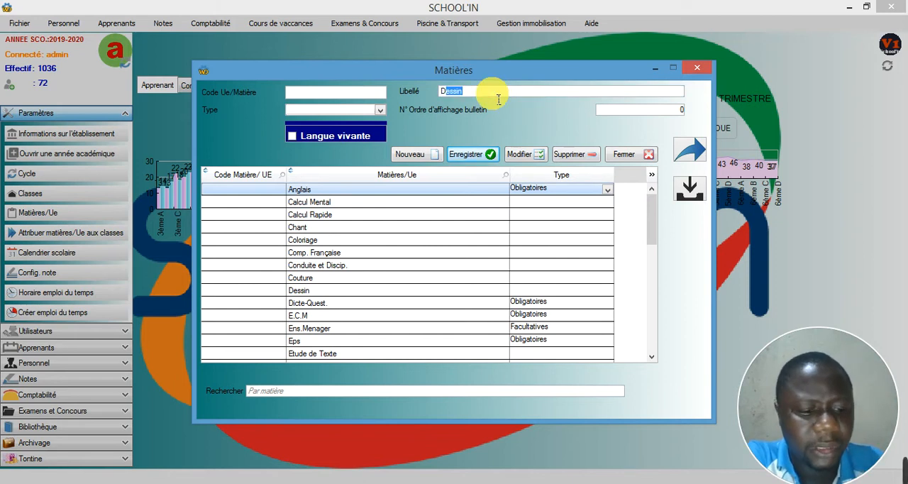
type("eve")
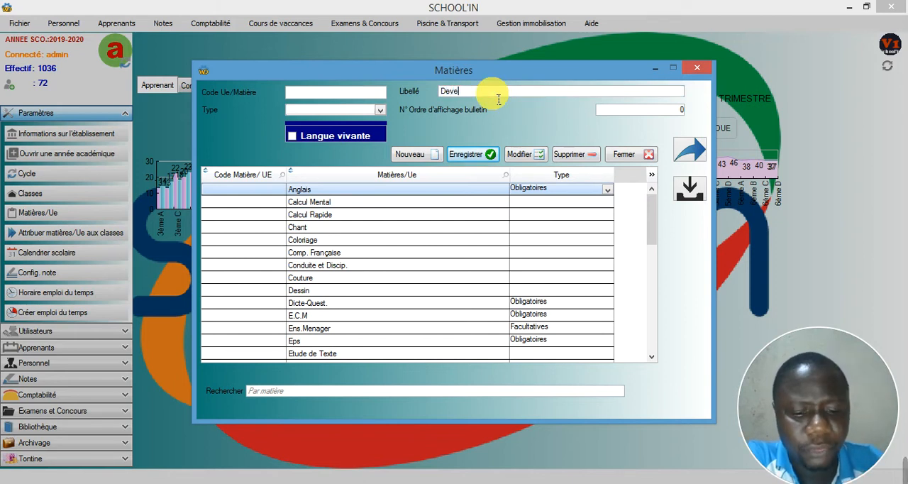
type("loppe")
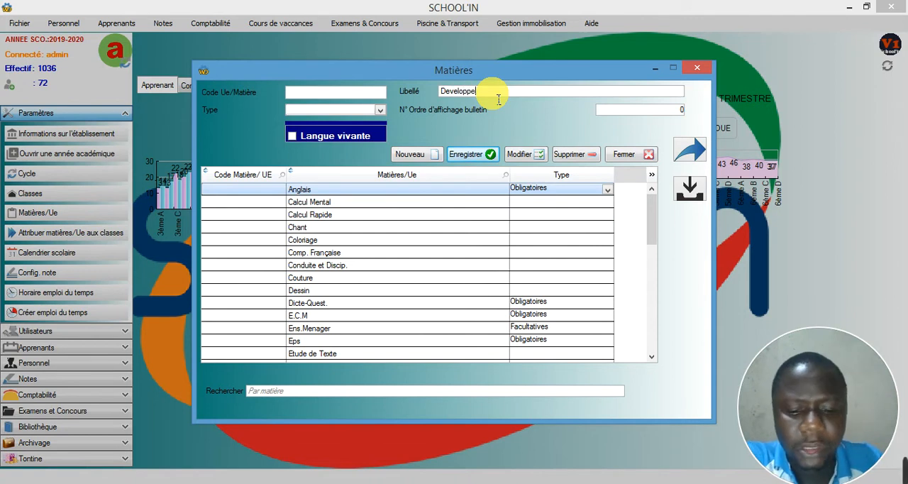
type("ment")
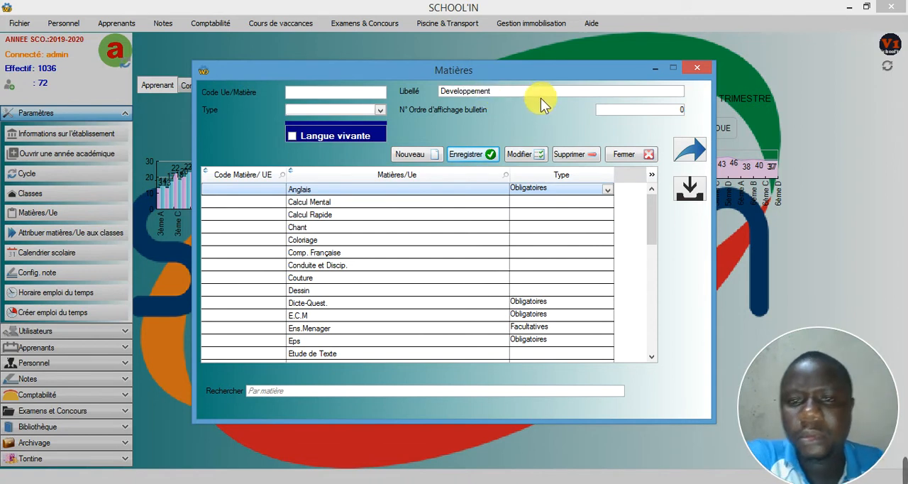
Step: Set the type of the new subject to Obligatoires
left_click(381, 111)
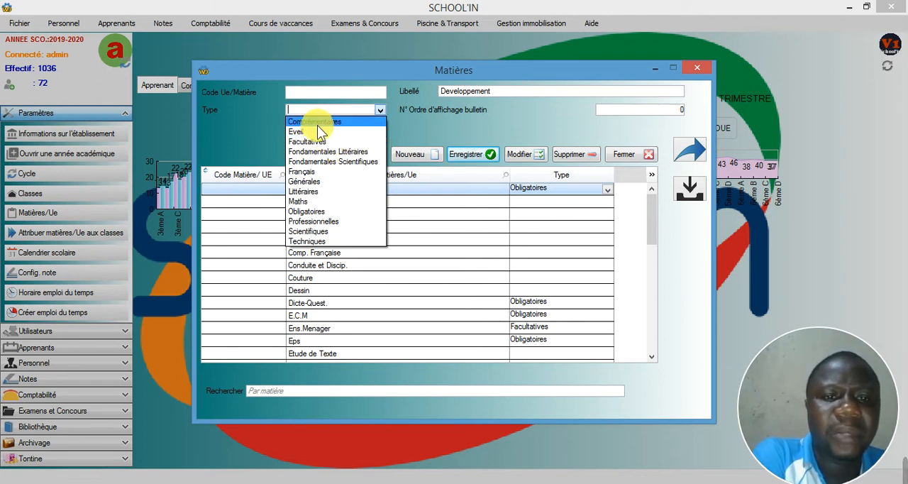
left_click(298, 123)
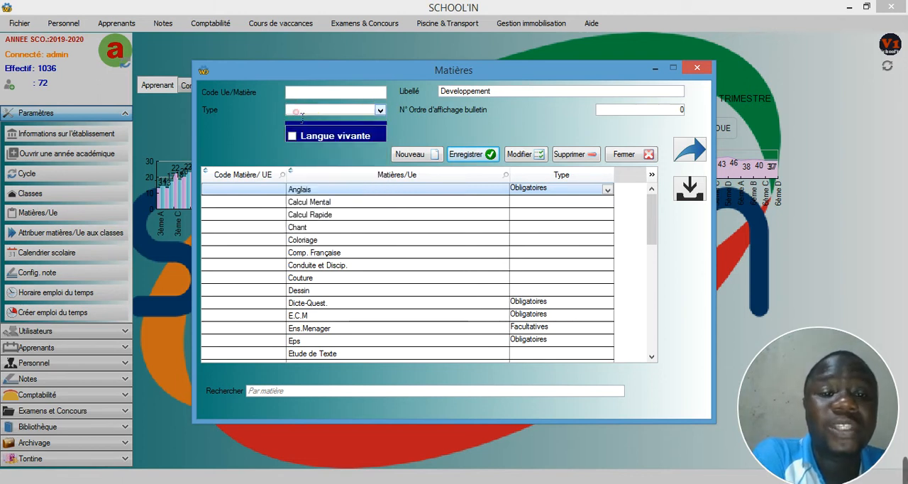
left_click(378, 110)
left_click(342, 107)
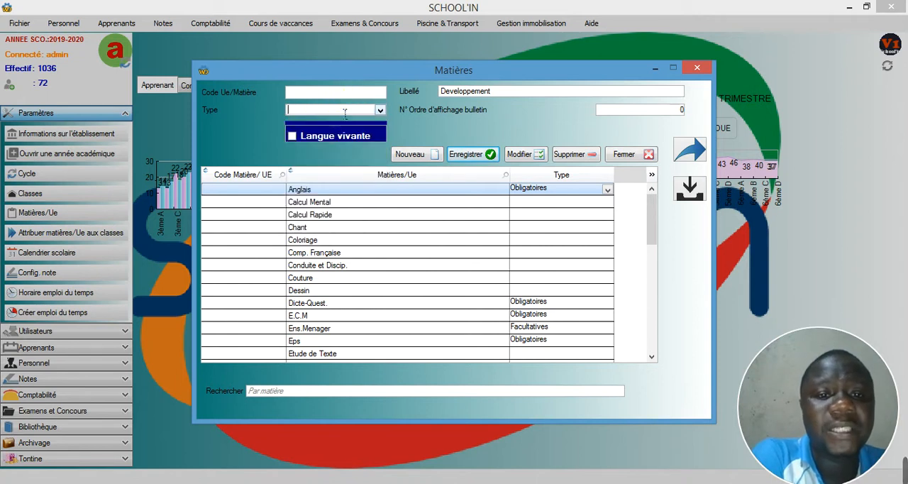
left_click(379, 110)
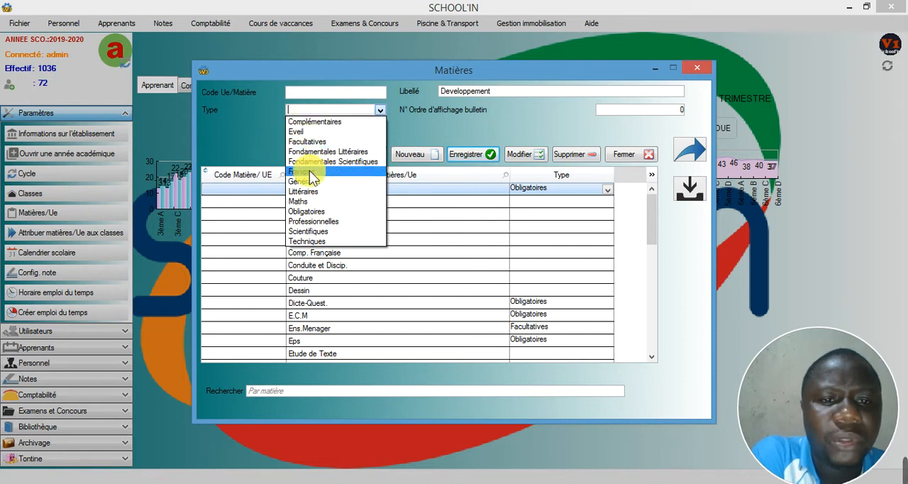
left_click(309, 209)
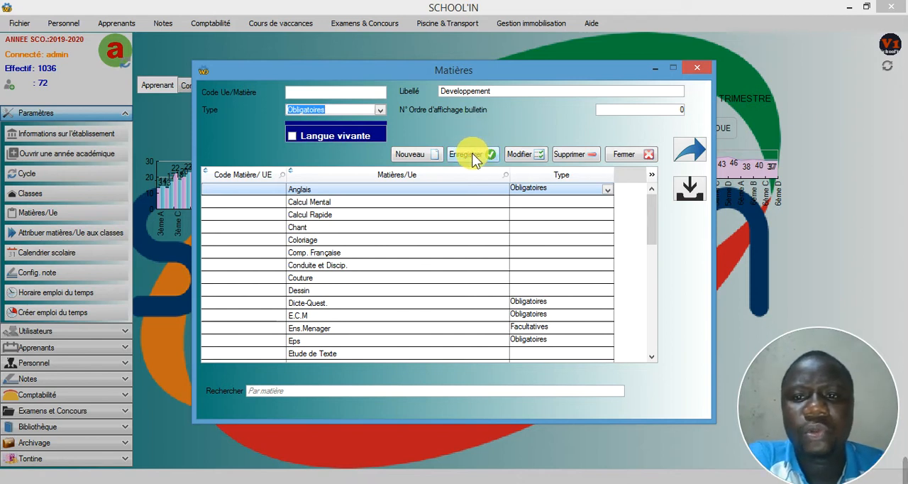
Step: Save the new Developpement subject and dismiss the confirmation message
left_click(620, 112)
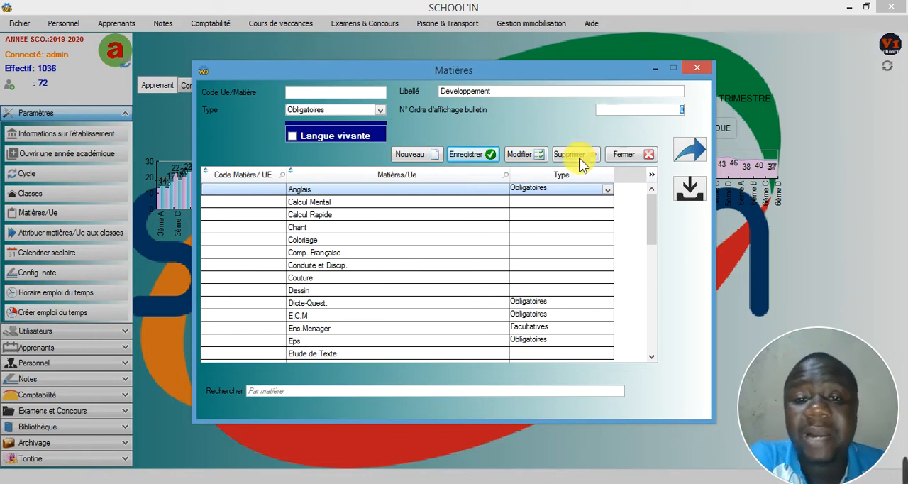
left_click(477, 154)
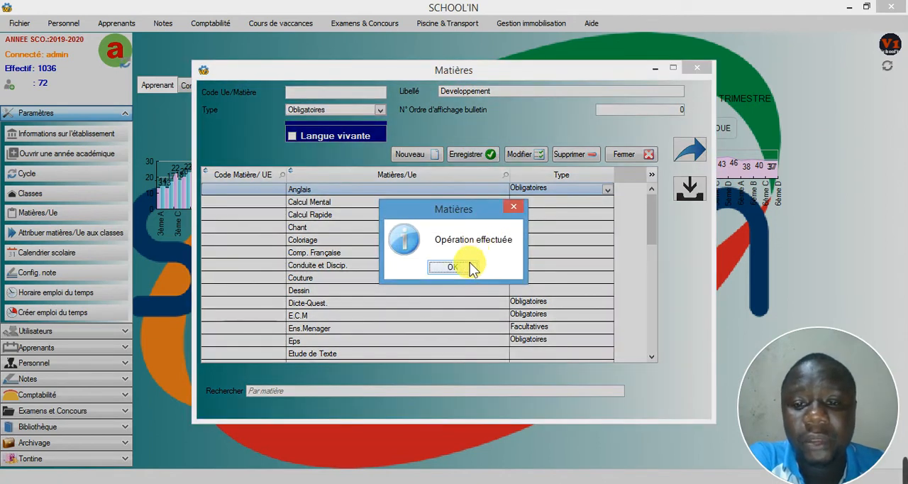
left_click(452, 267)
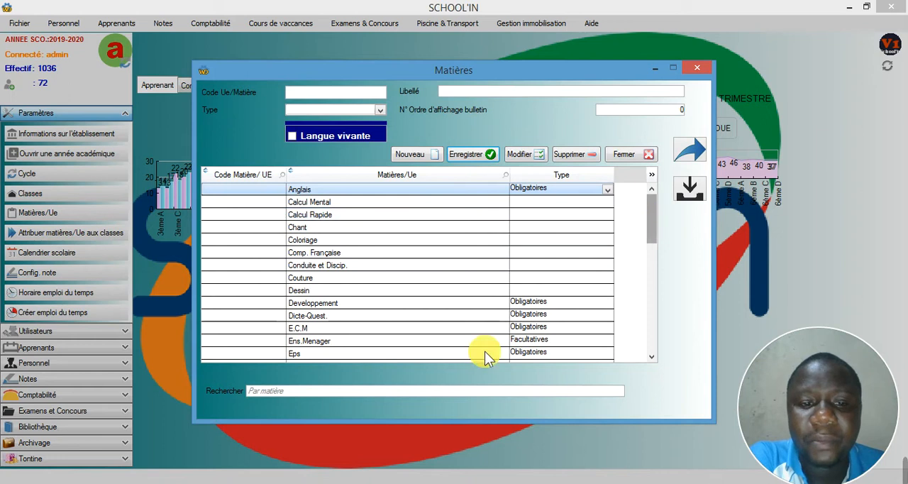
Step: Search the subject list for "de", then clear the search and view the Developpement record before closing the subjects window
left_click(388, 391)
type("d")
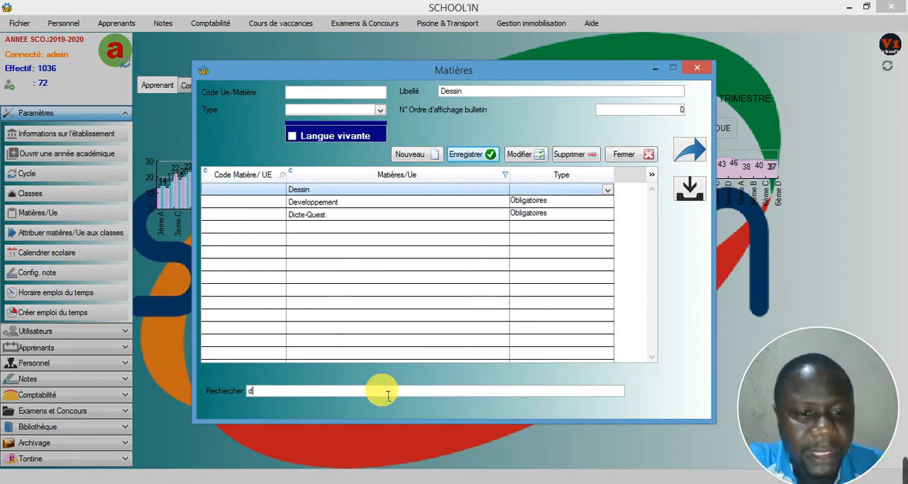
type("e")
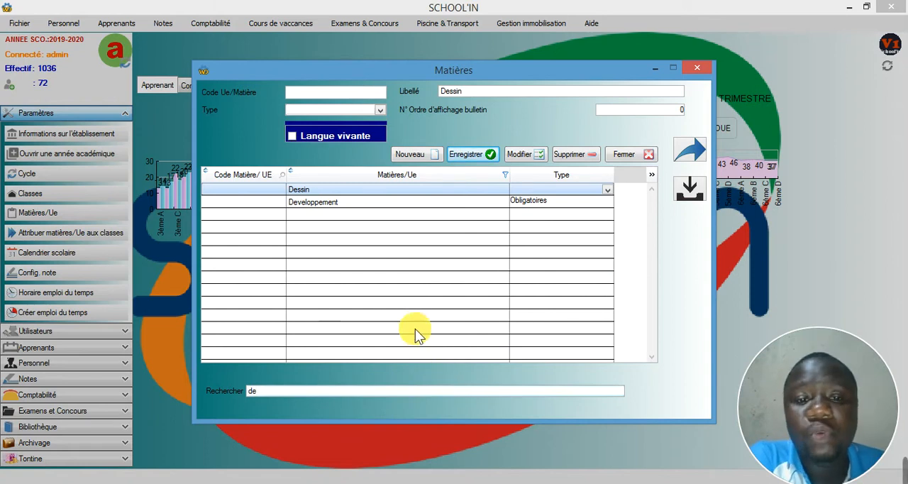
key("BackSpace")
key("BackSpace")
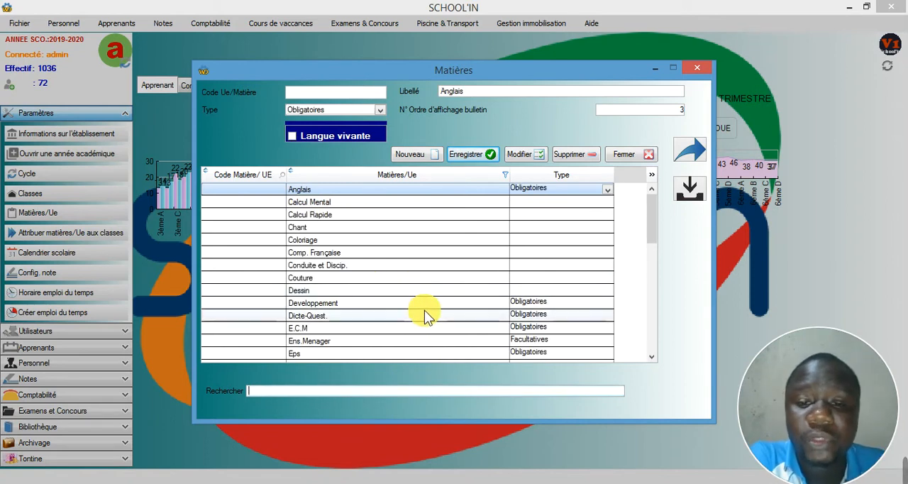
left_click(369, 303)
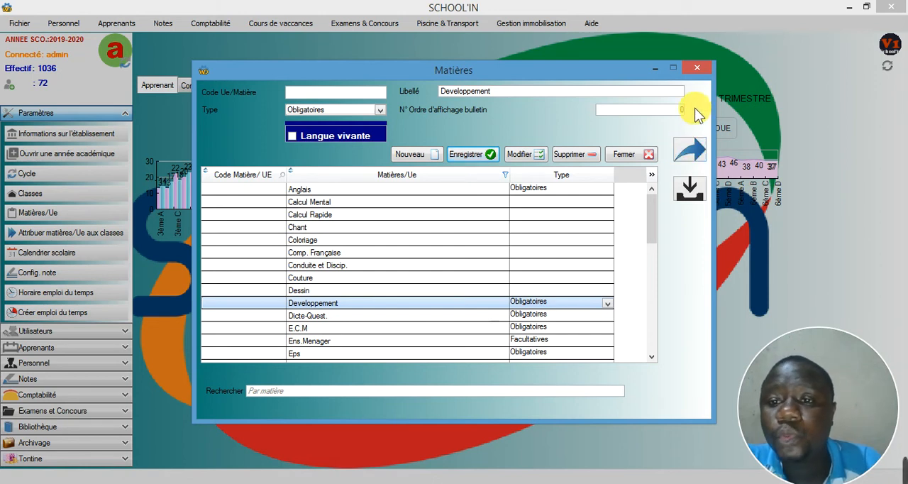
left_click(690, 70)
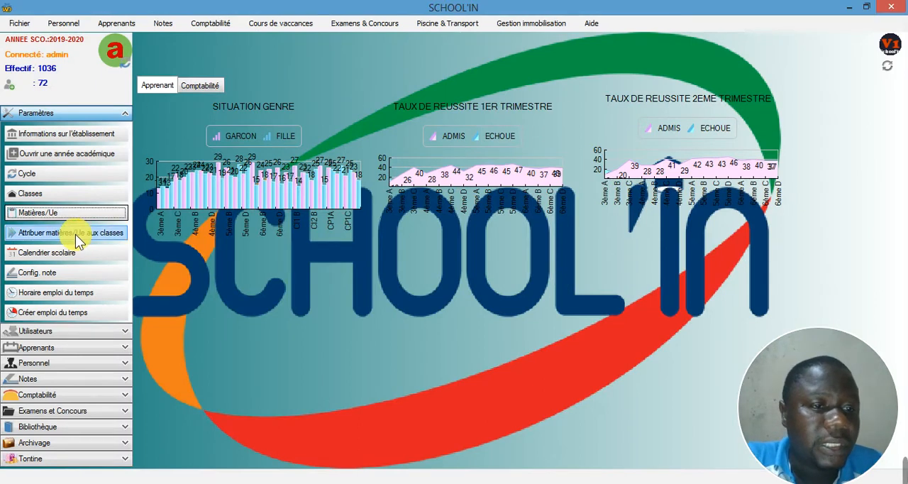
Step: Open the assignment of subjects to classes and choose the class 3ème E
left_click(64, 235)
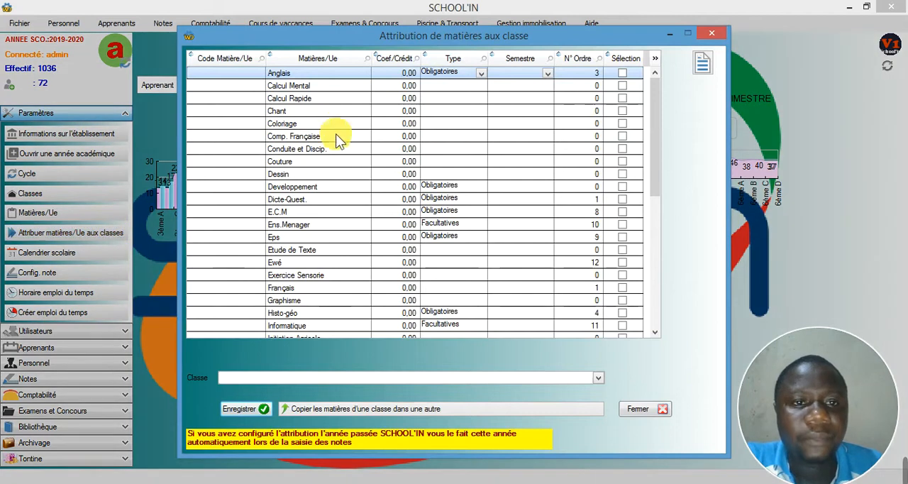
left_click(338, 377)
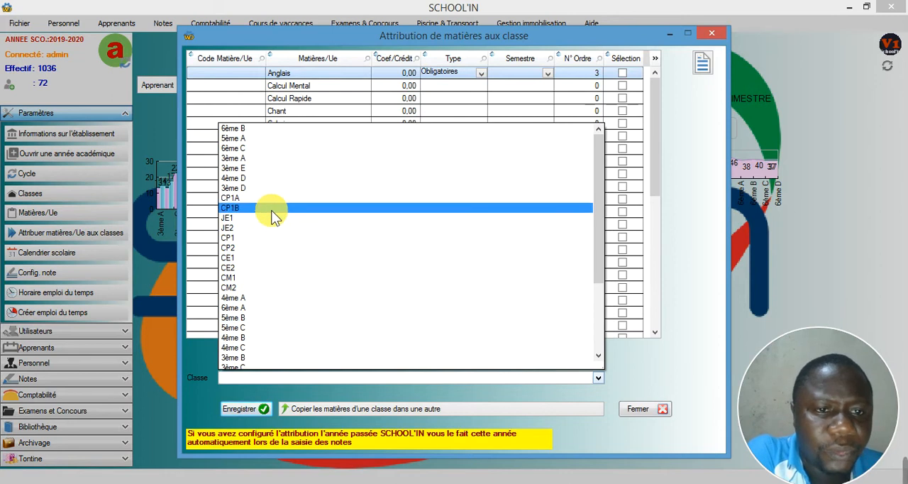
scroll(273, 269, "down", 2)
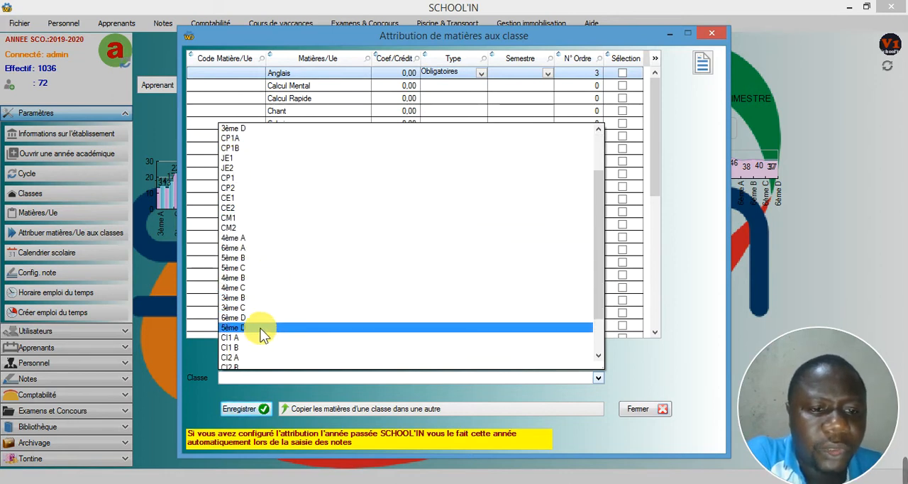
scroll(262, 332, "down", 2)
scroll(263, 330, "up", 3)
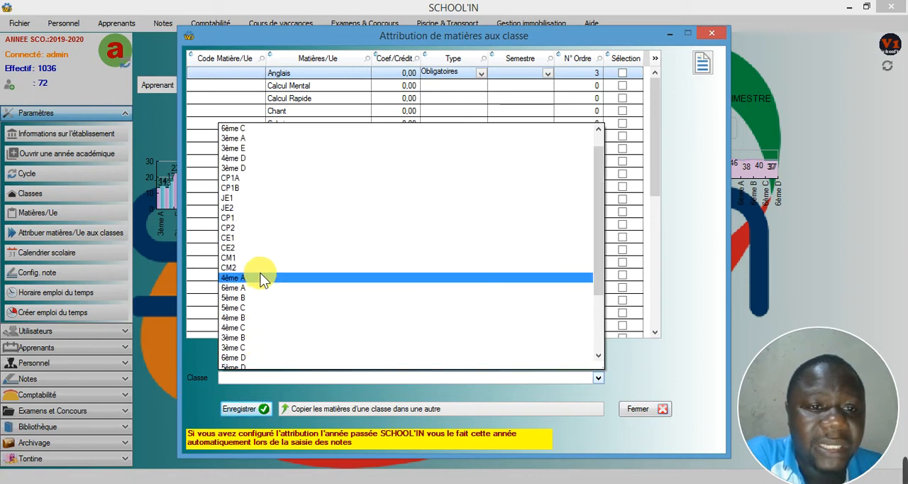
scroll(261, 279, "up", 1)
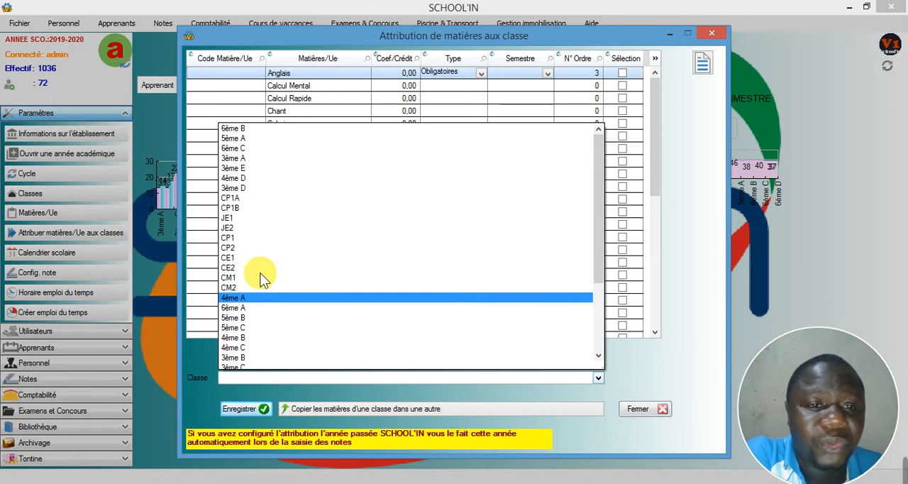
left_click(241, 170)
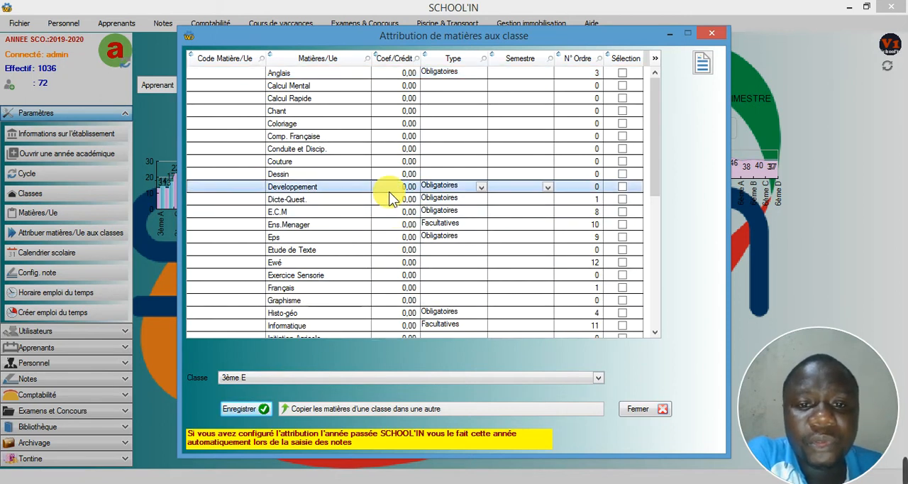
Step: Select the subject Anglais for class 3ème E and set its coefficient to 2
left_click(298, 75)
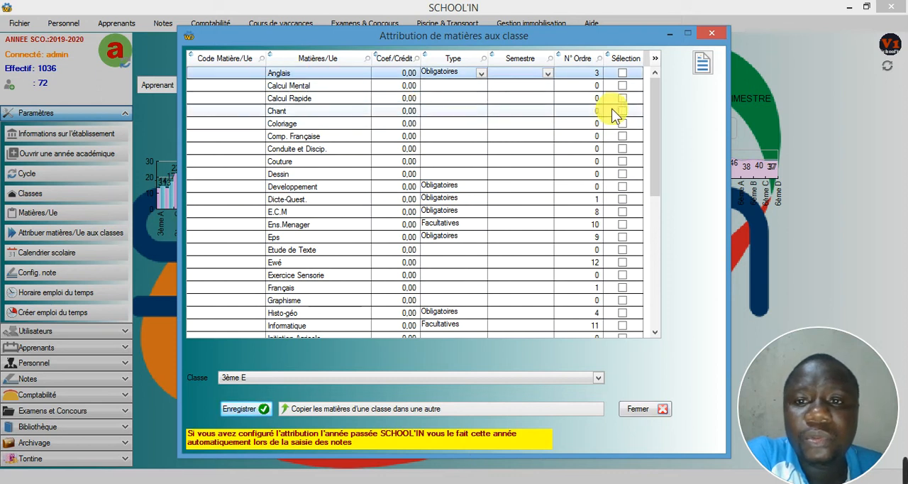
left_click(621, 73)
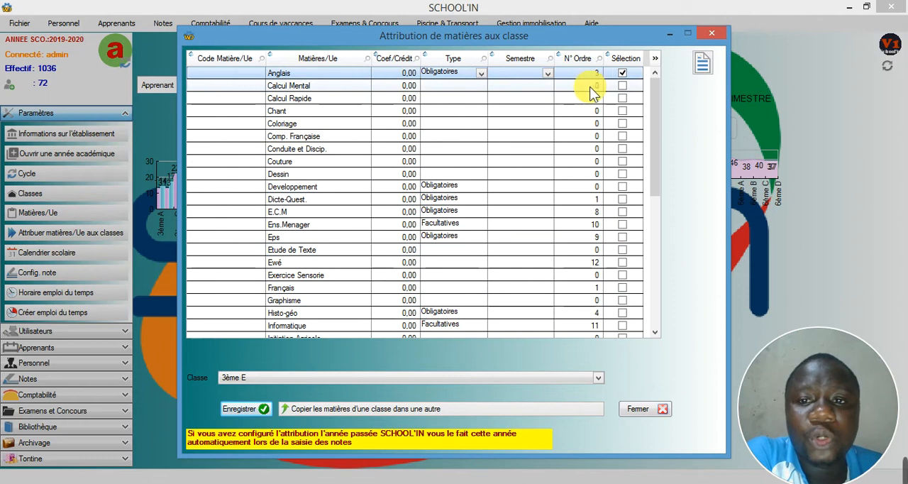
left_click(398, 76)
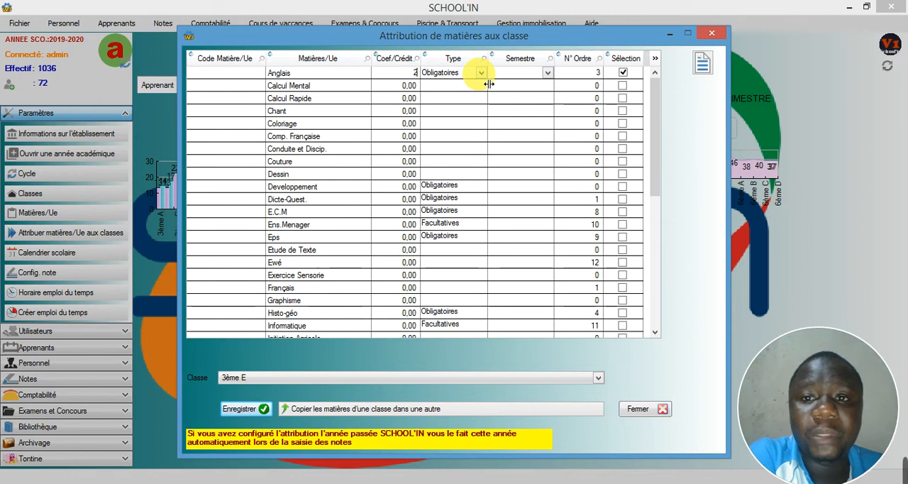
left_click(578, 75)
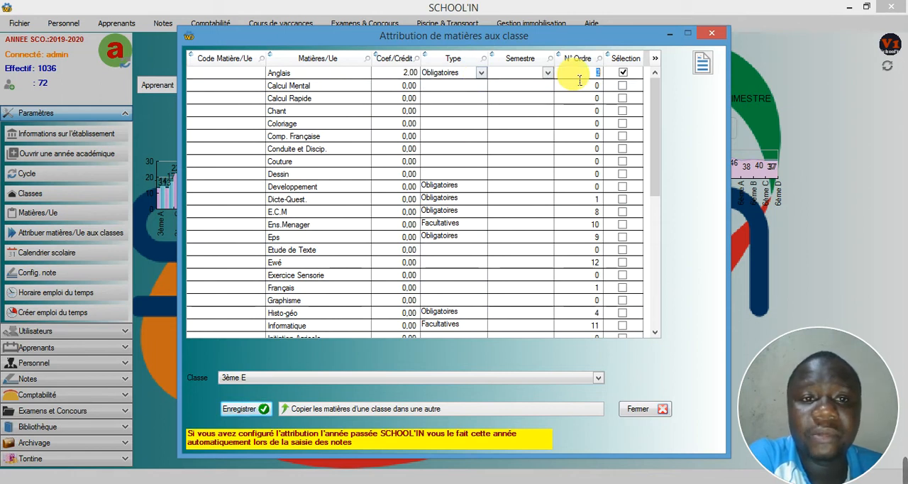
left_click(344, 214)
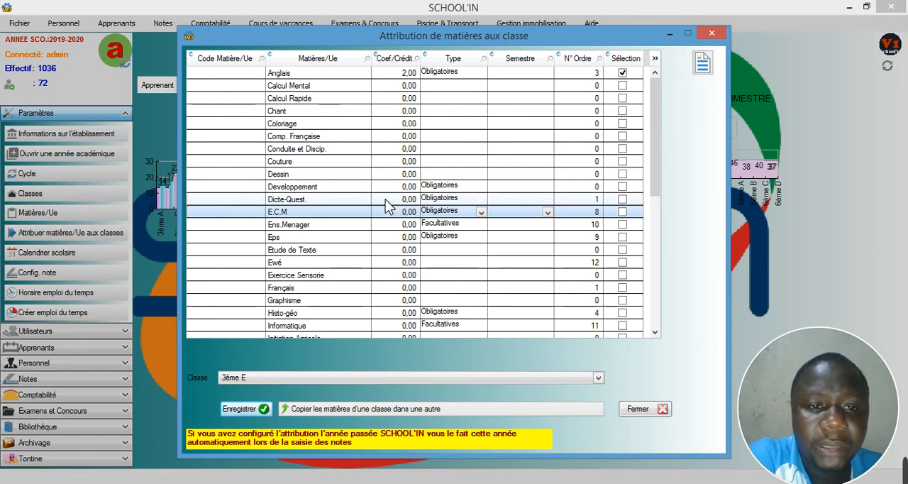
Step: Select the subject Dicte-Quest. for class 3ème E and set its coefficient to 2
left_click(385, 200)
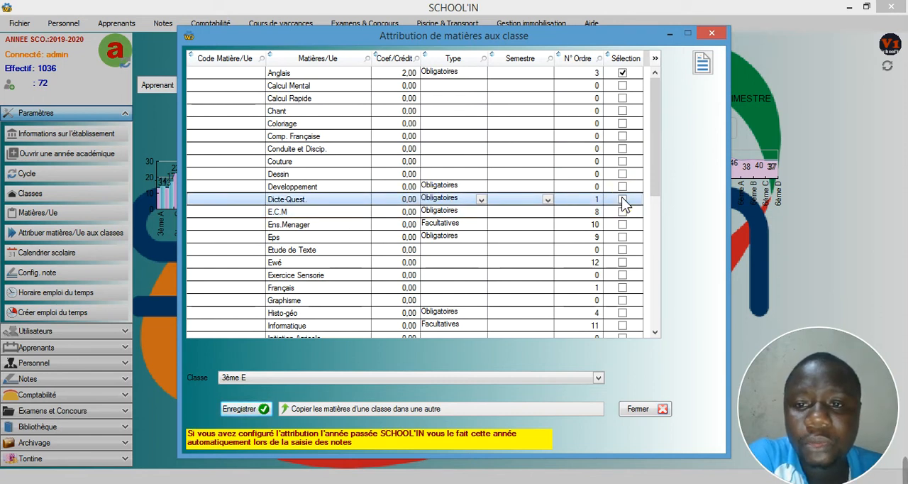
left_click(389, 200)
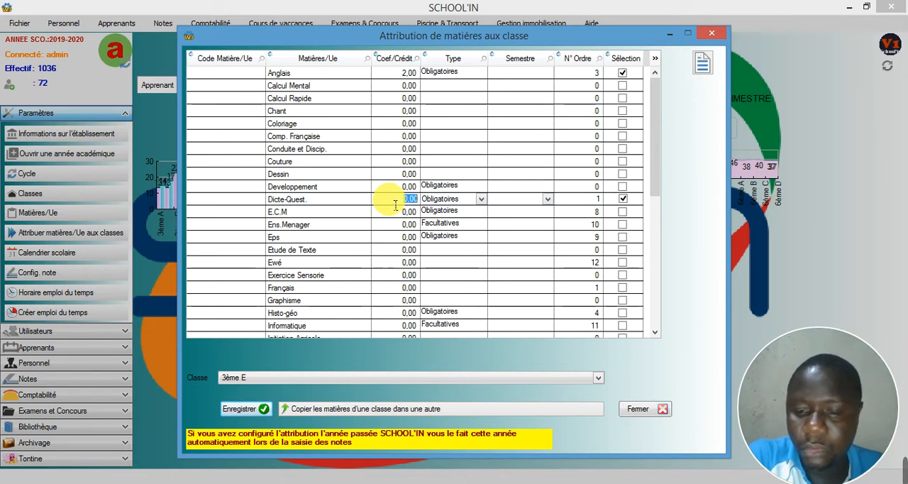
type("2")
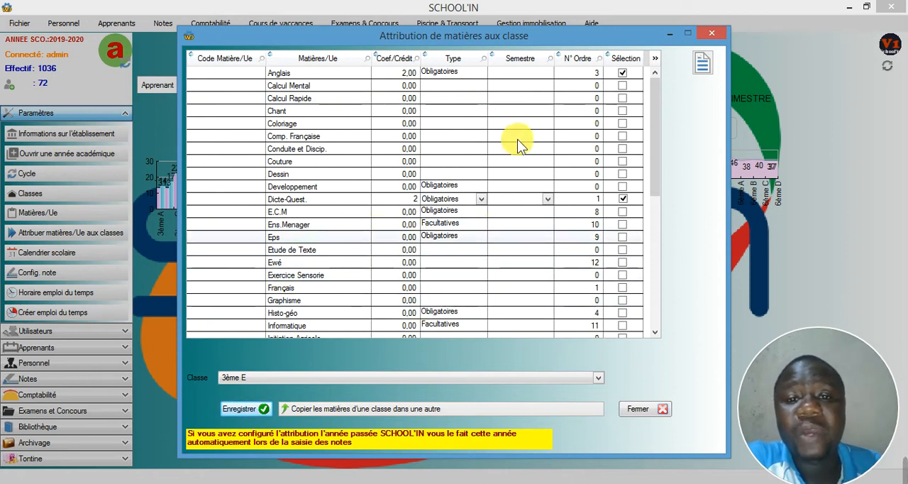
Step: Review the list of subjects assigned to class 3ème E without choosing a teacher option, and close both the list and the assignment window
left_click(699, 62)
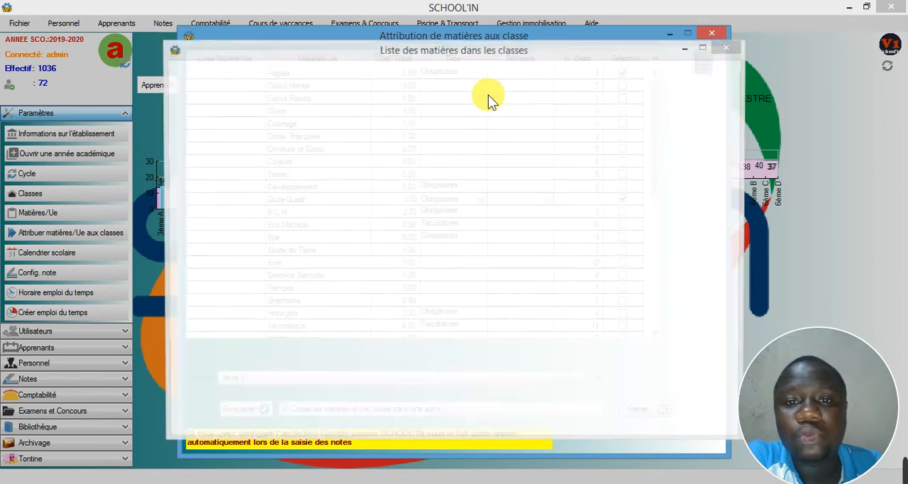
left_click(364, 72)
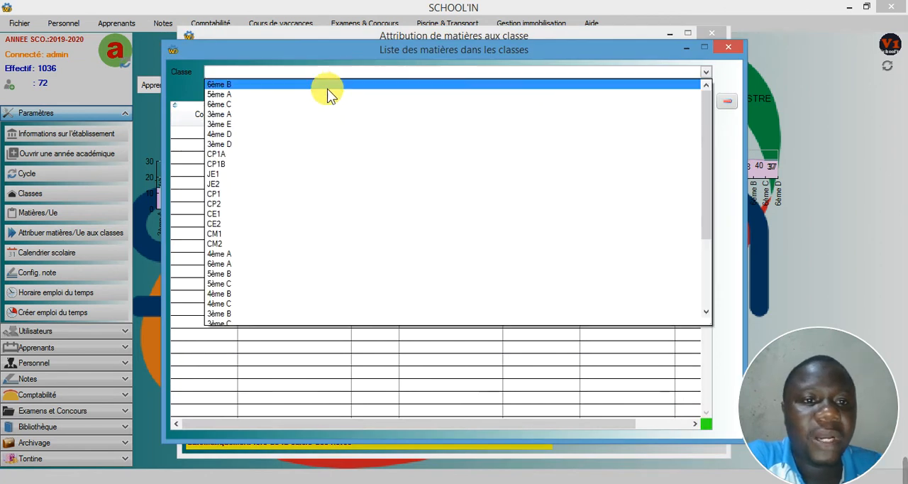
left_click(284, 124)
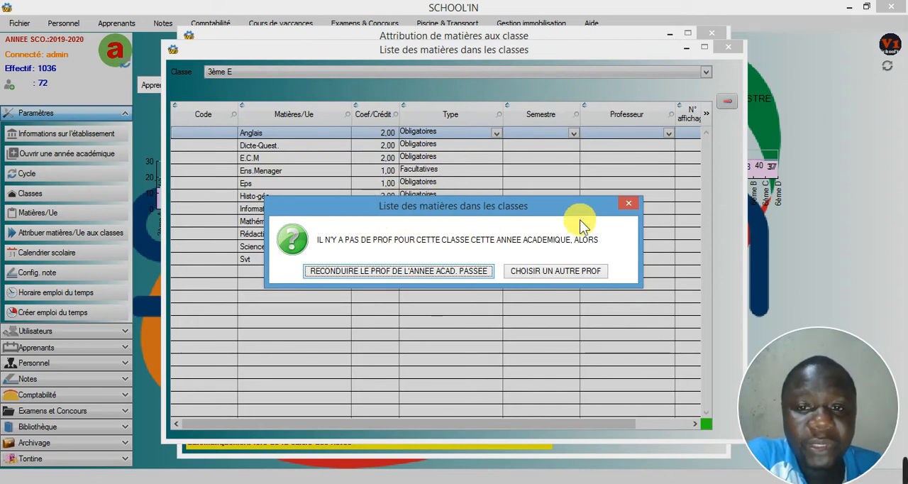
left_click(628, 204)
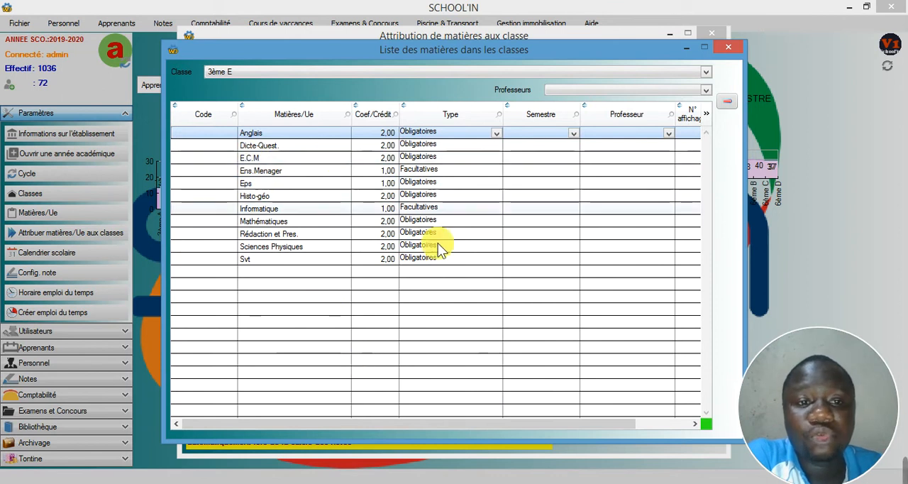
left_click_drag(479, 425, 583, 429)
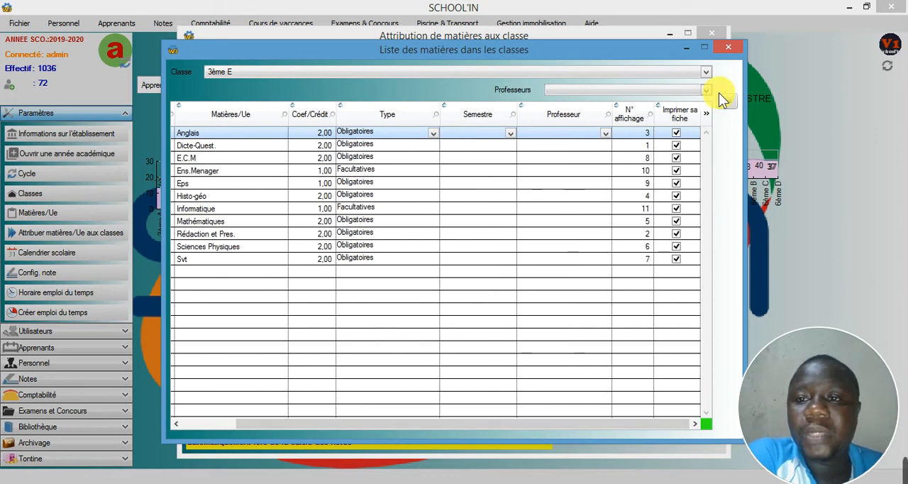
left_click(728, 47)
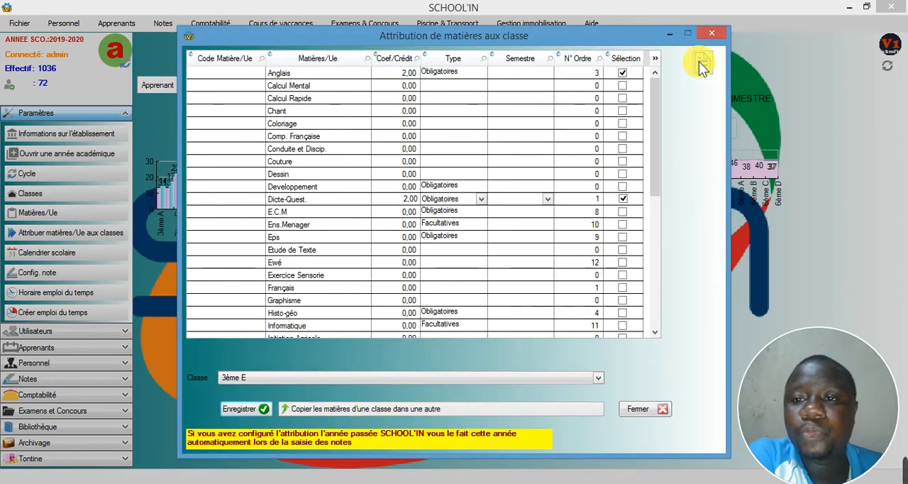
left_click(702, 62)
left_click(711, 34)
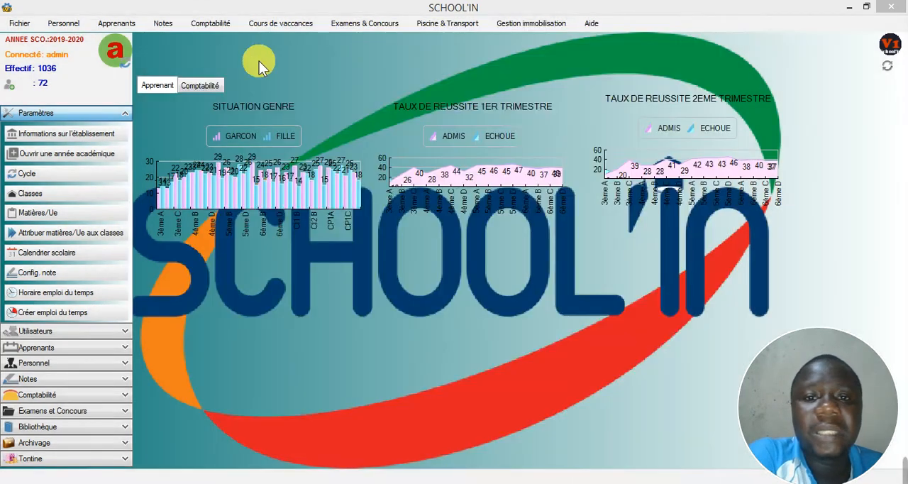
Step: Open the list of subjects in the classes from the main window, choose class 3ème E and dismiss the teacher question
left_click(20, 25)
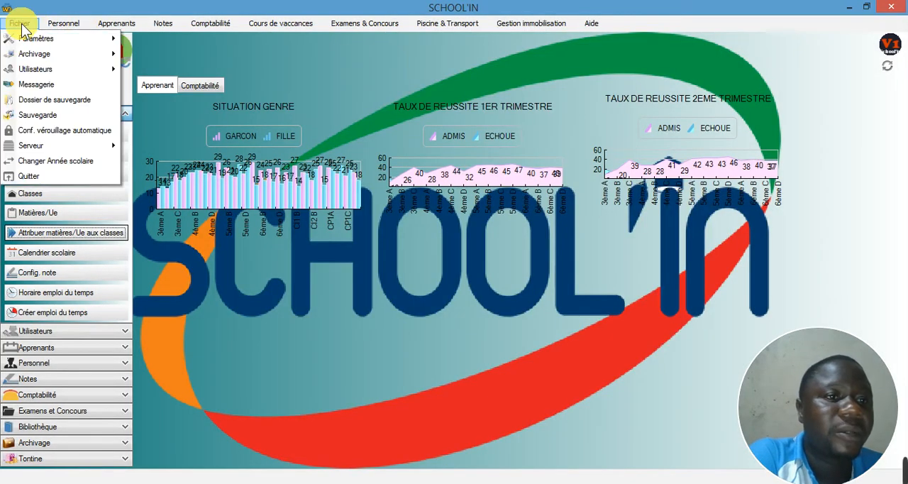
mouse_move(33, 36)
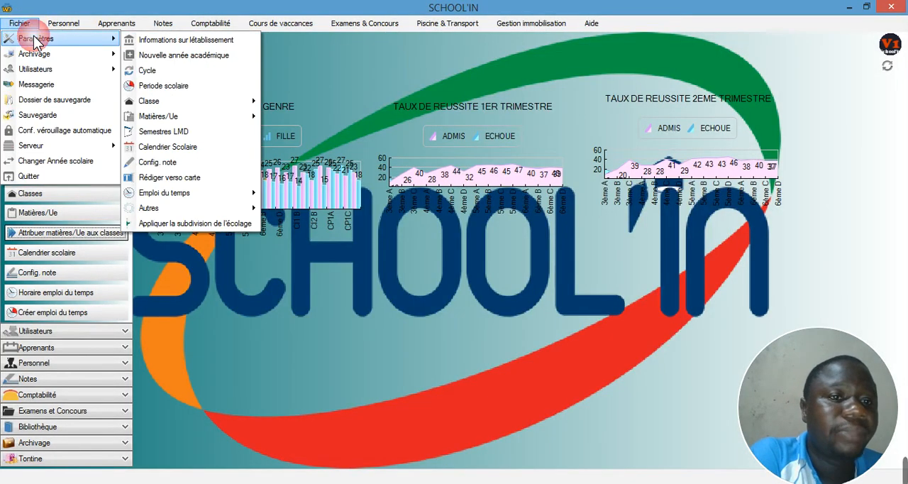
mouse_move(167, 116)
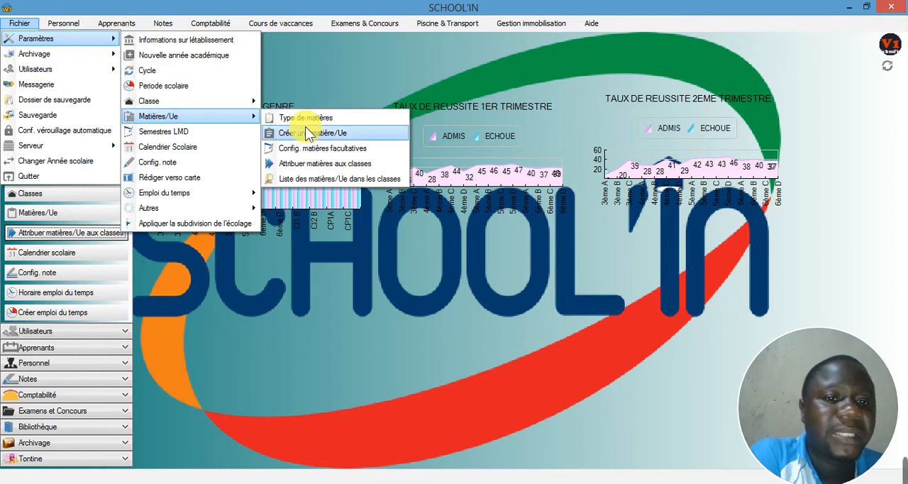
left_click(312, 176)
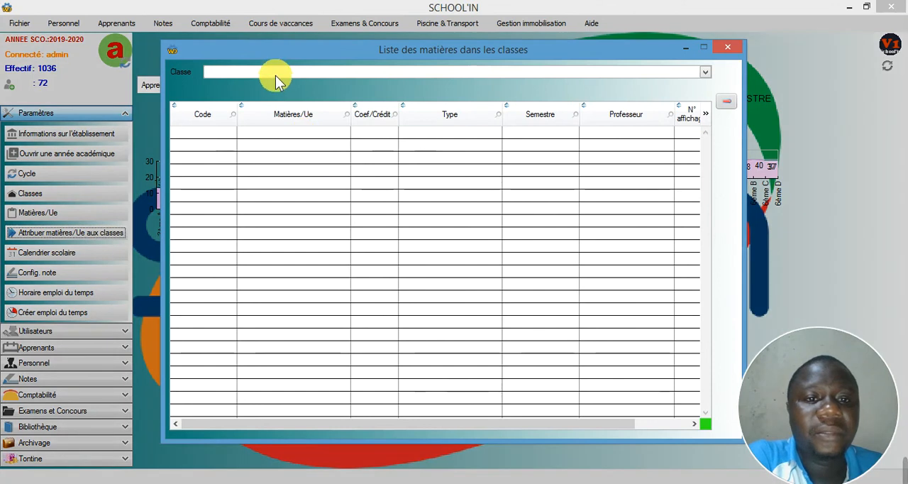
left_click(274, 73)
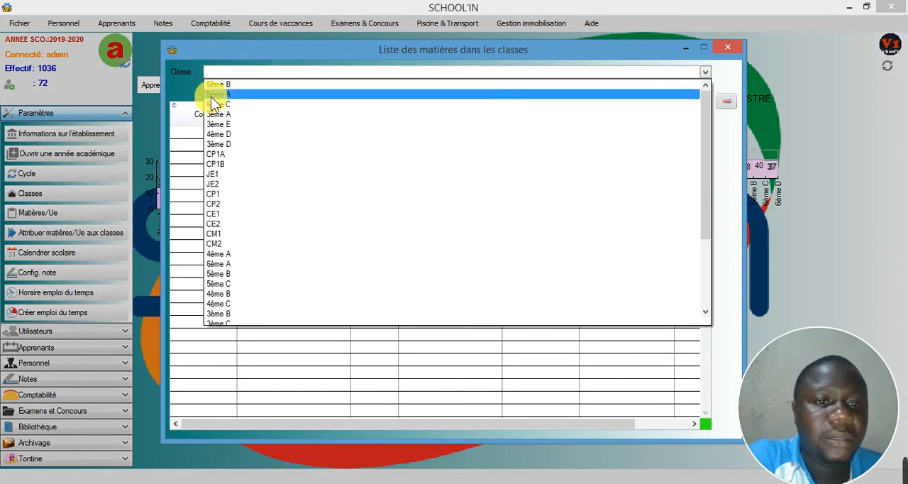
left_click(229, 123)
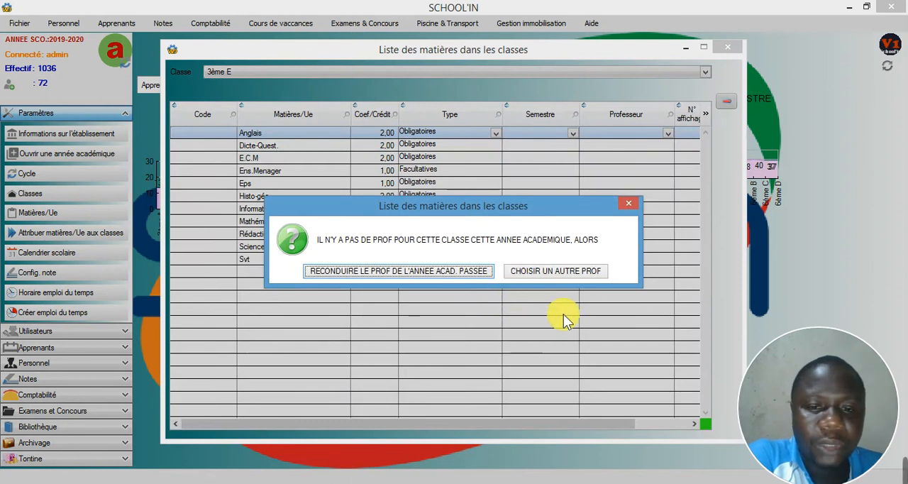
left_click(625, 205)
left_click_drag(429, 420, 457, 424)
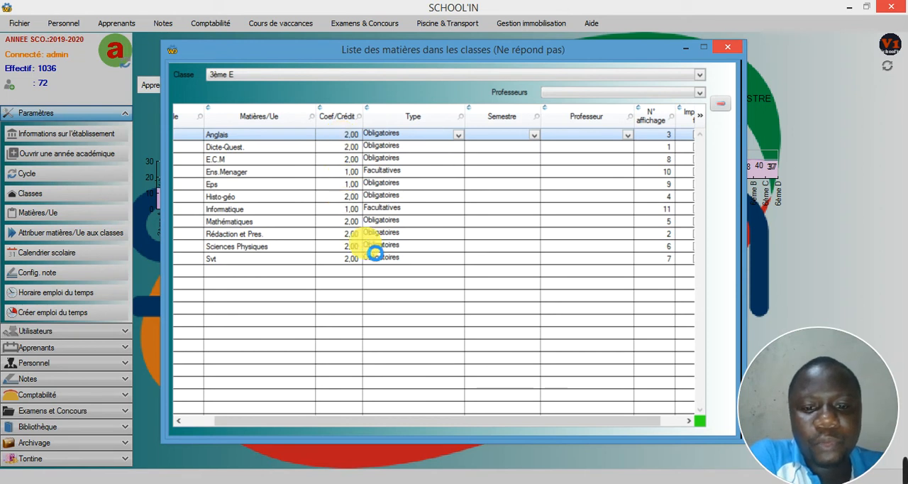
left_click(774, 483)
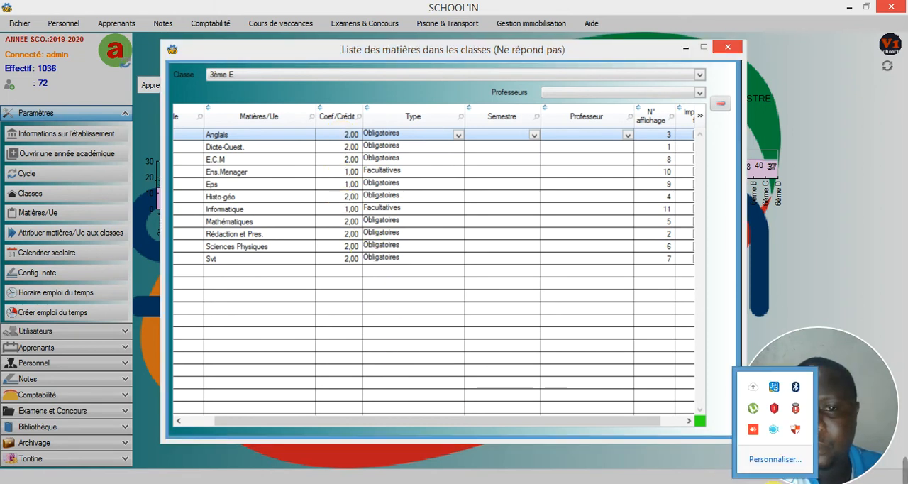
right_click(773, 430)
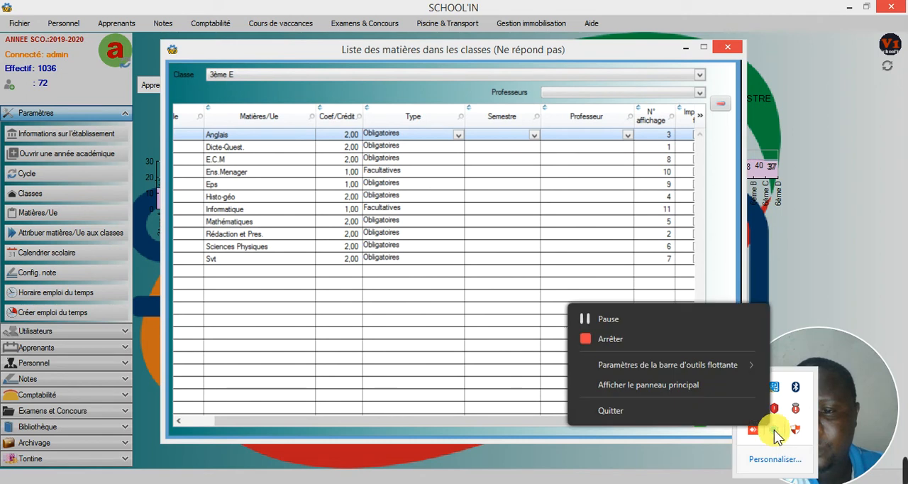
left_click(624, 320)
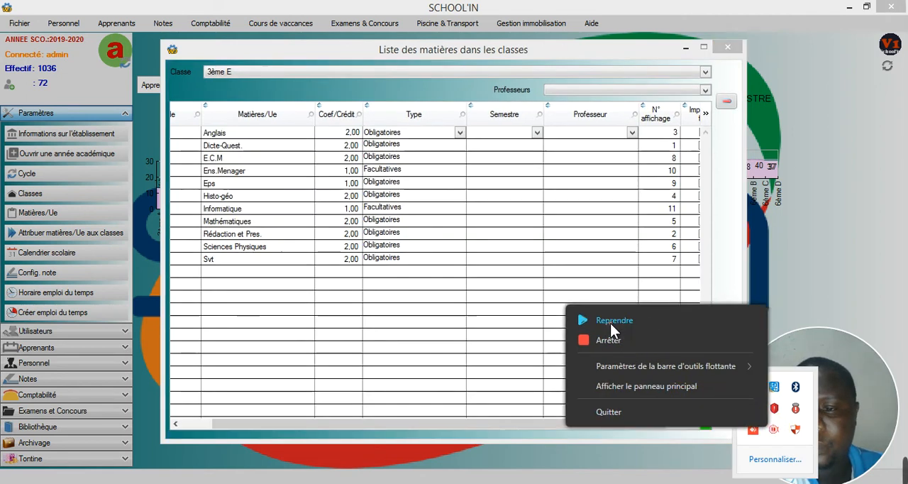
left_click(610, 321)
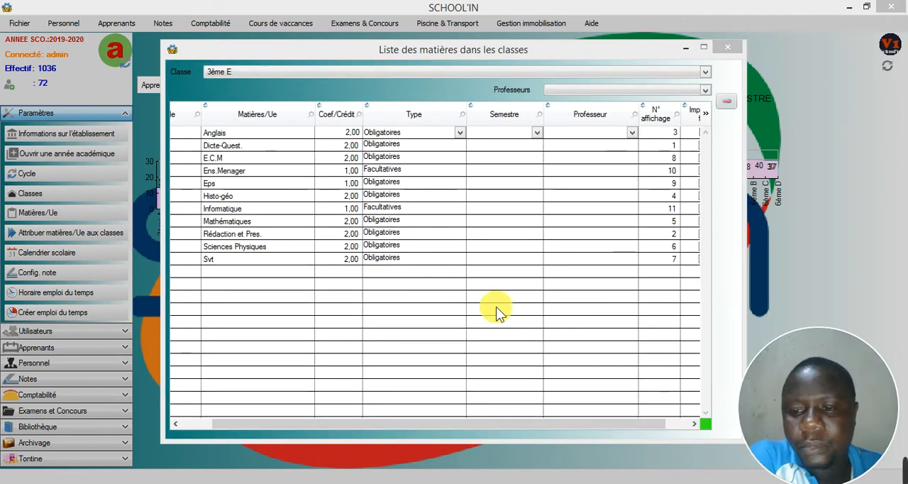
Step: Open the Anglais coefficient of class 3ème E for editing, leave it, and switch the subject list to class 3ème A
left_click(348, 134)
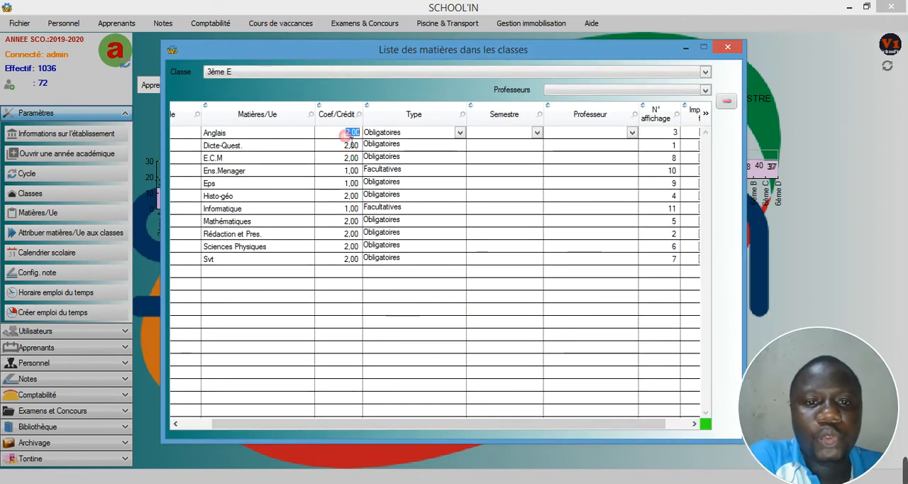
left_click(347, 172)
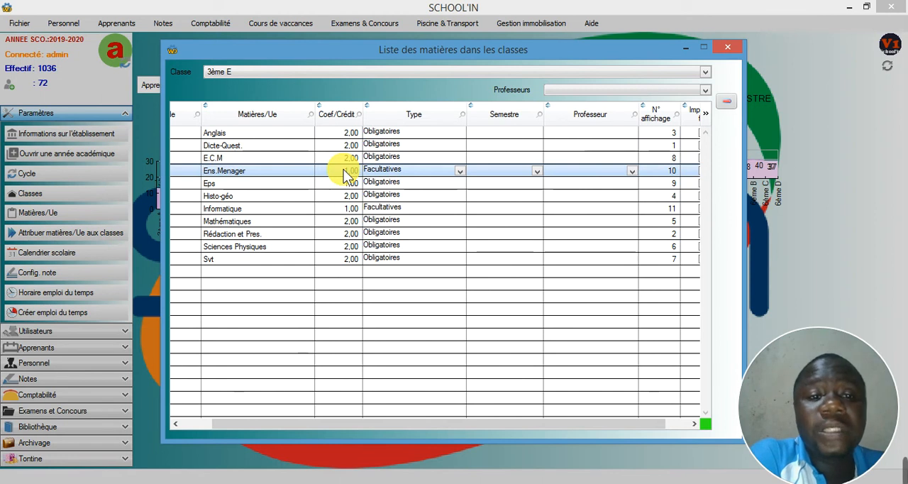
left_click(269, 72)
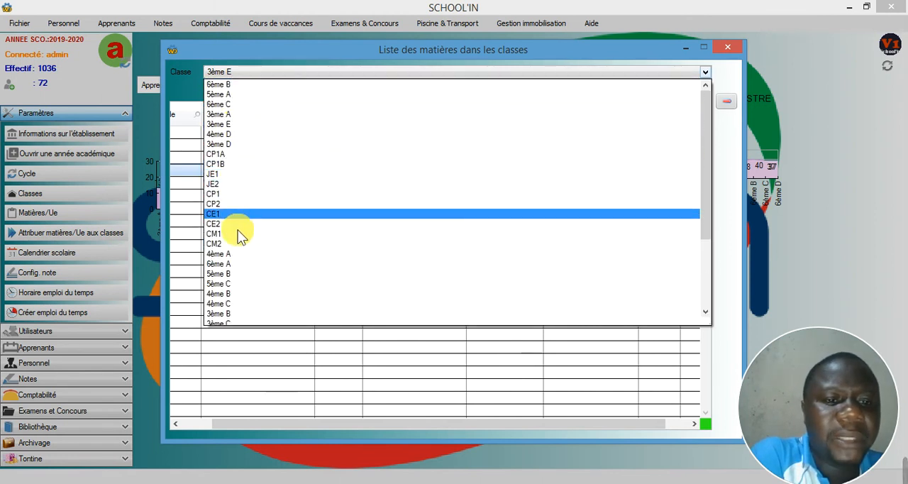
left_click(220, 115)
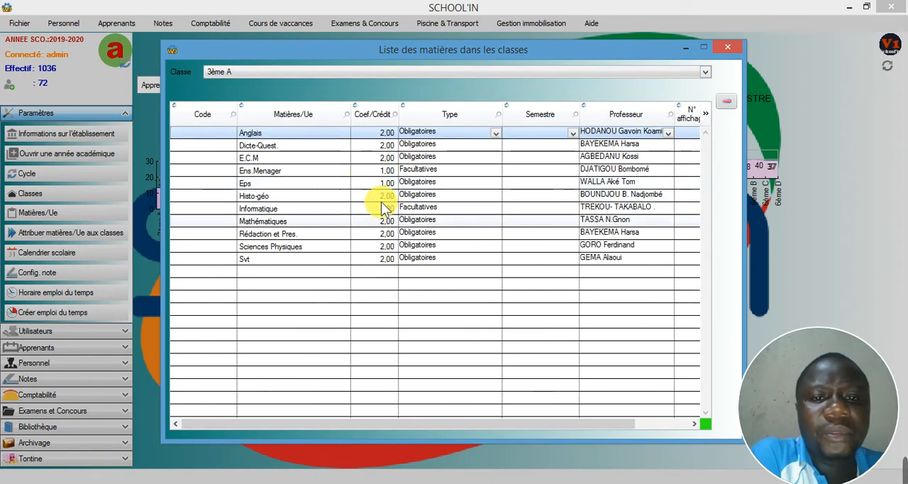
Step: Set the Anglais coefficient of class 3ème A to 2 and commit the entry
left_click(381, 135)
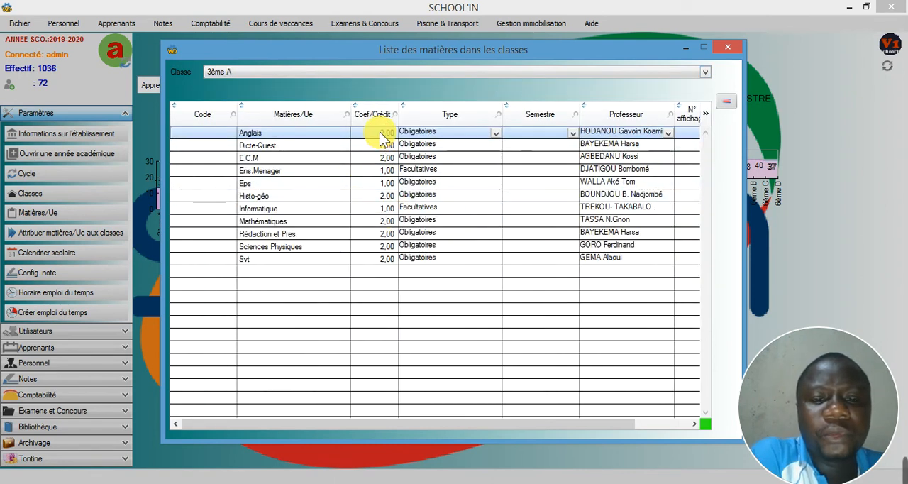
left_click(381, 134)
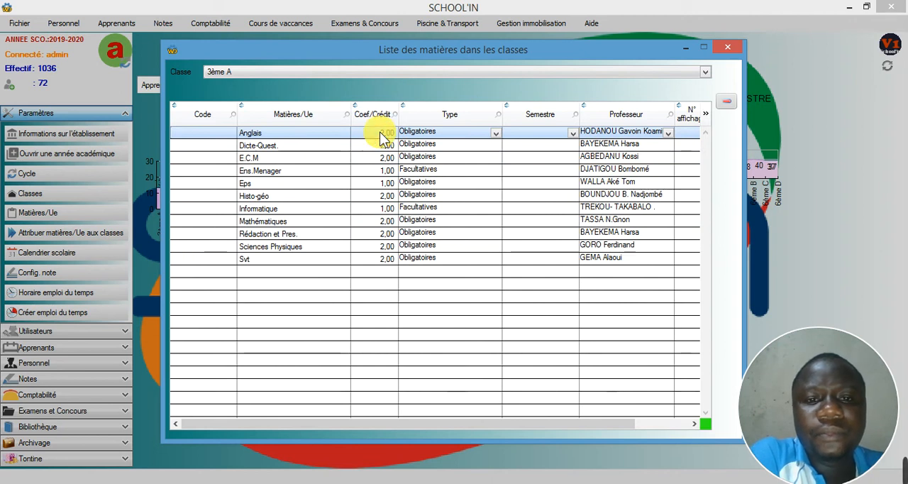
left_click(384, 134)
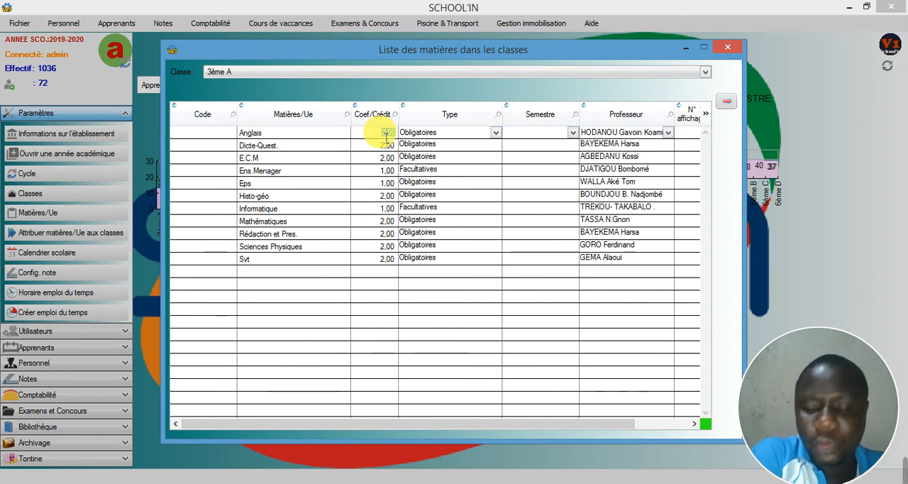
left_click(380, 159)
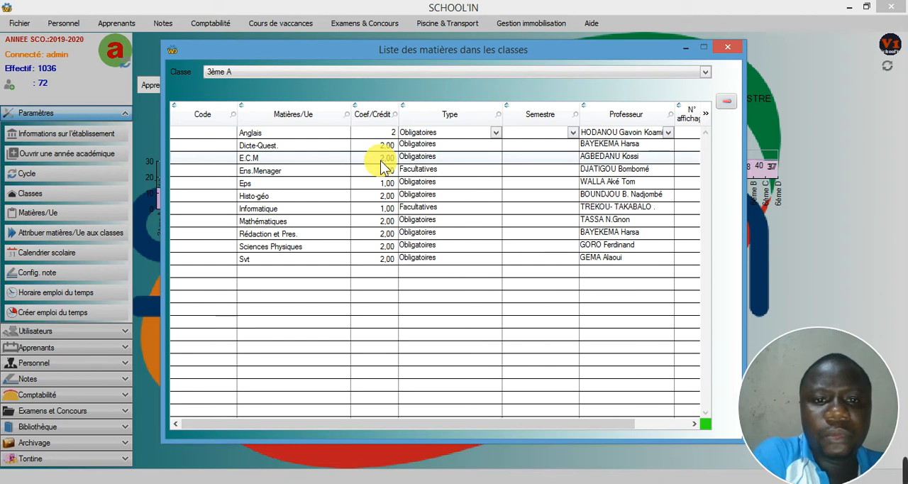
left_click(381, 173)
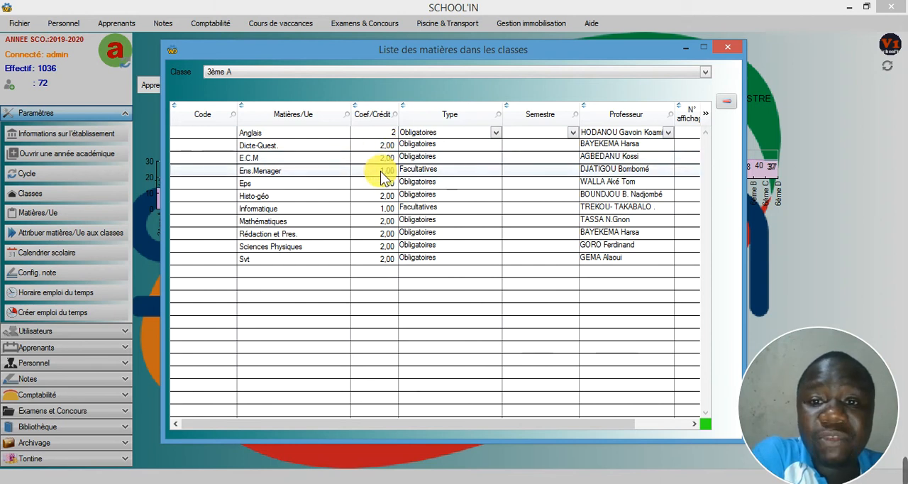
left_click(370, 167)
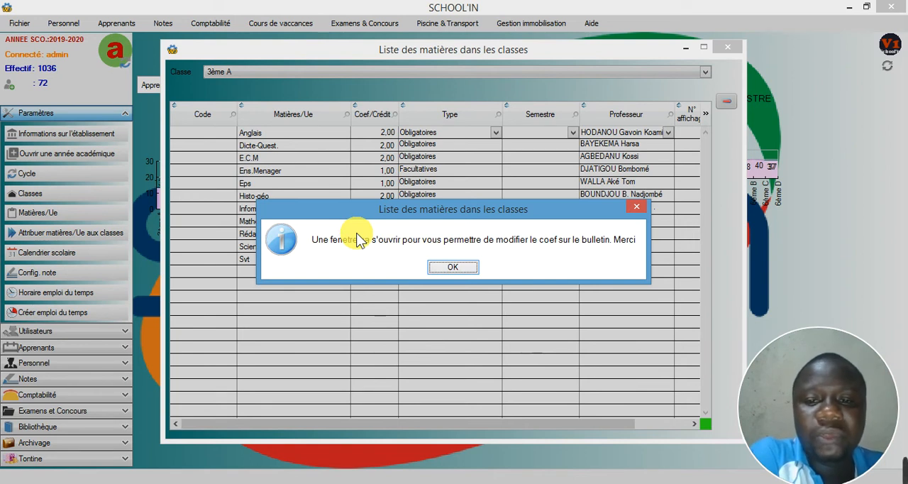
Step: Acknowledge the bulletin notice, choose 2ème trimestre as the period for Anglais, and close the bulletin modification dialog without validating
left_click(453, 267)
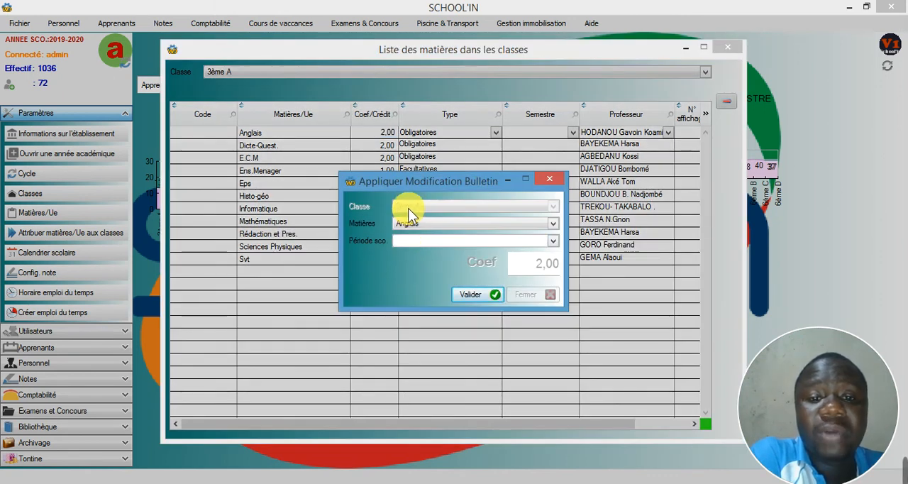
left_click(431, 240)
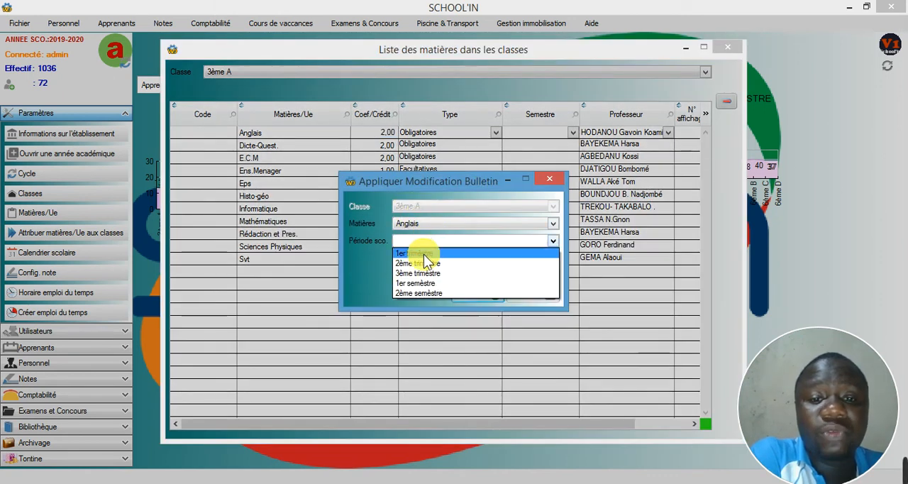
left_click(426, 263)
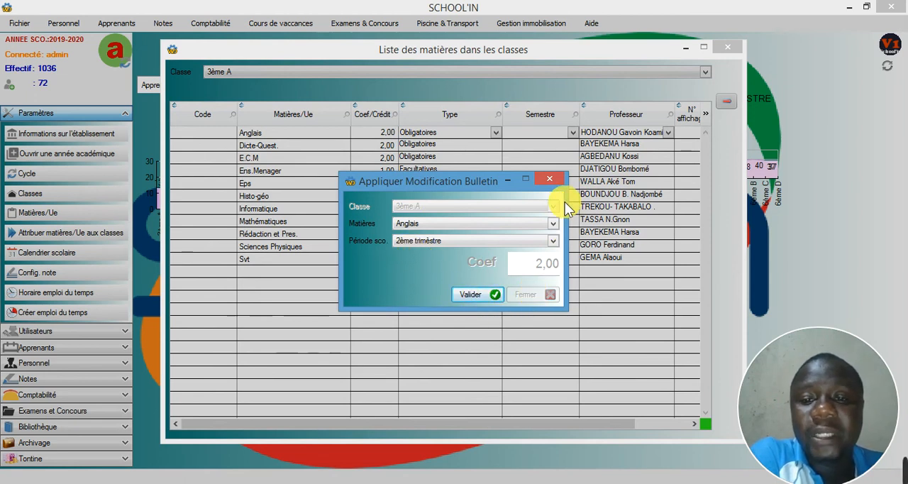
left_click(547, 178)
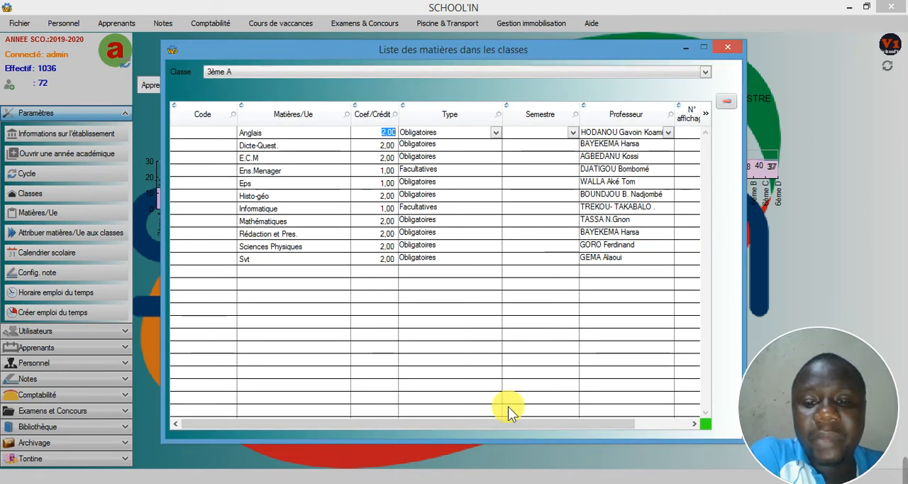
Step: Turn off the option to print the subject sheet for Svt in class 3ème A
left_click_drag(560, 429, 631, 429)
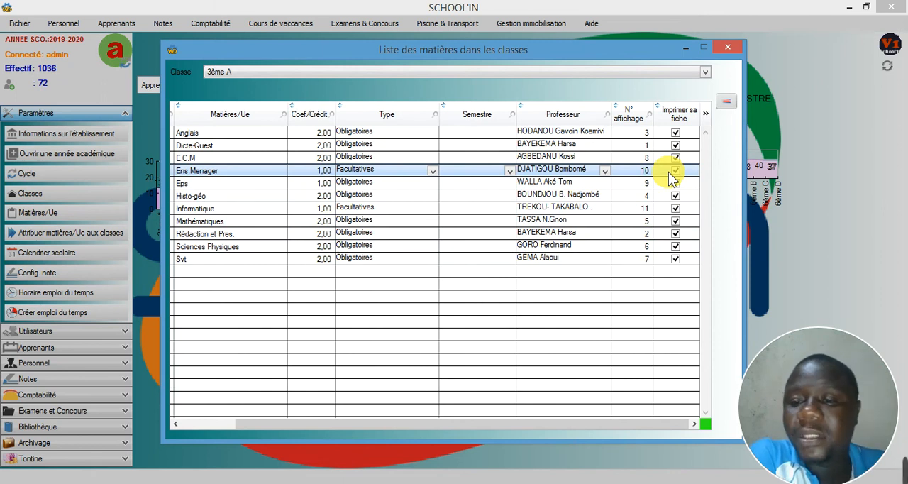
left_click(679, 259)
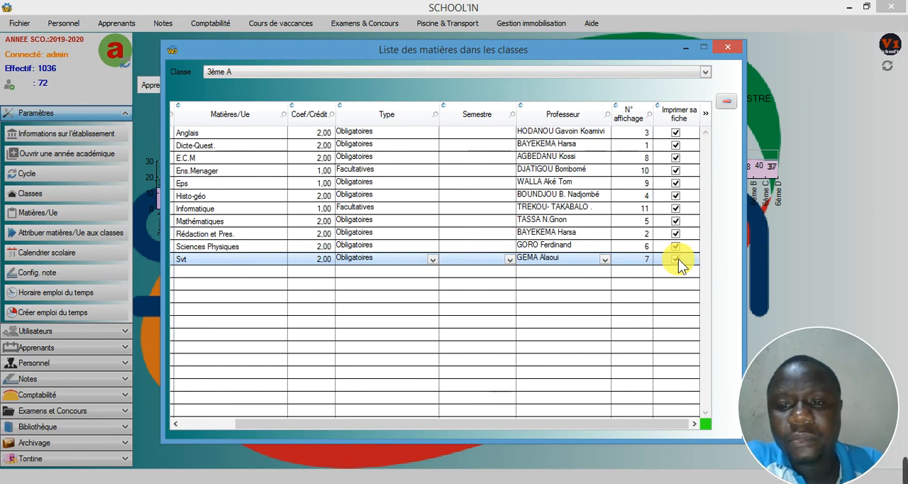
left_click(674, 259)
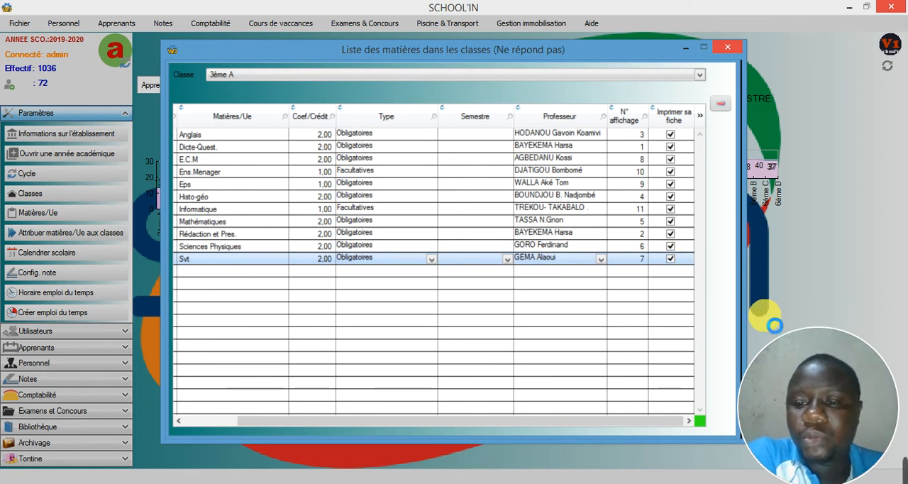
left_click(774, 482)
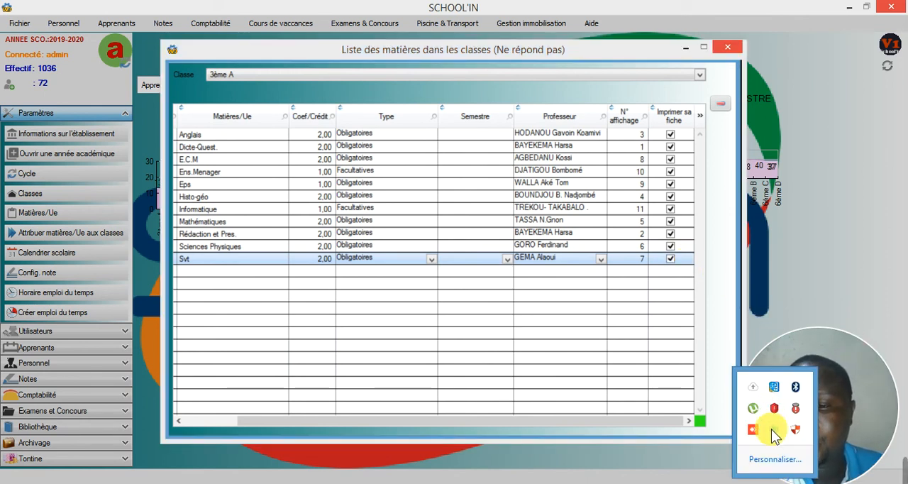
right_click(771, 428)
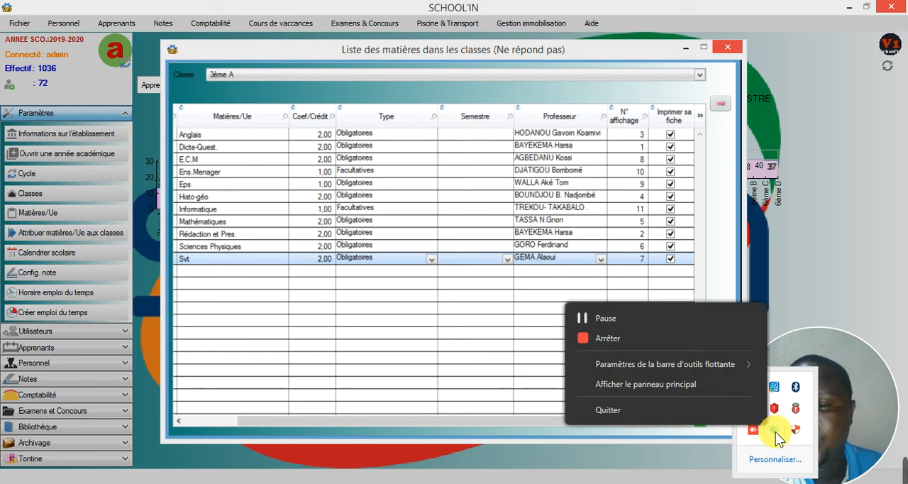
left_click(608, 320)
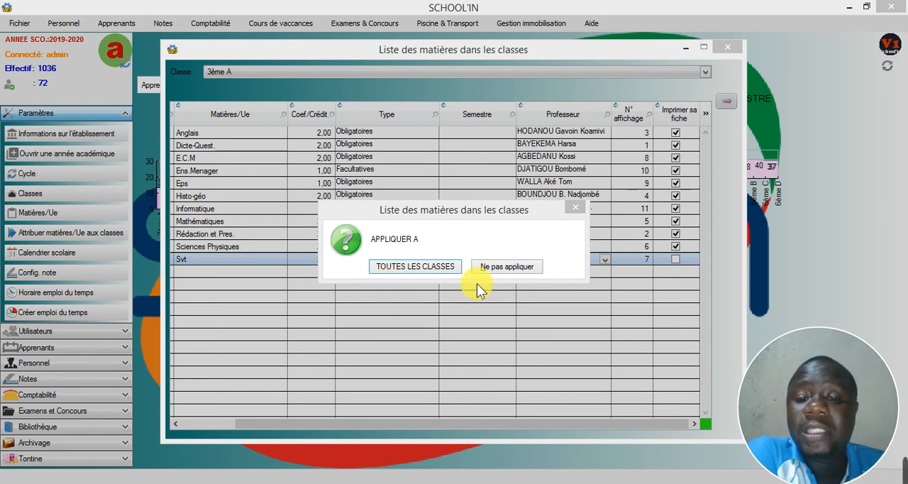
Step: Decline applying the Svt print change to all classes, and re-enable sheet printing for Svt in class 3ème A only
left_click(494, 266)
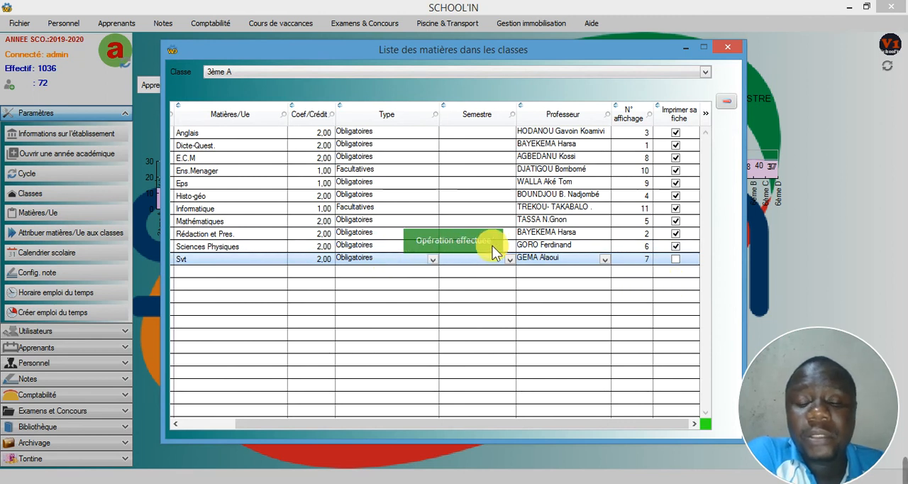
left_click(675, 258)
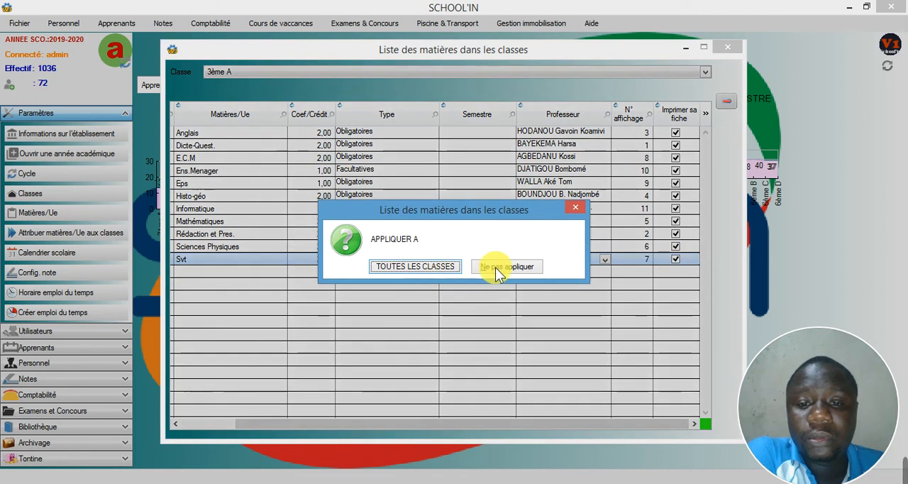
left_click(515, 268)
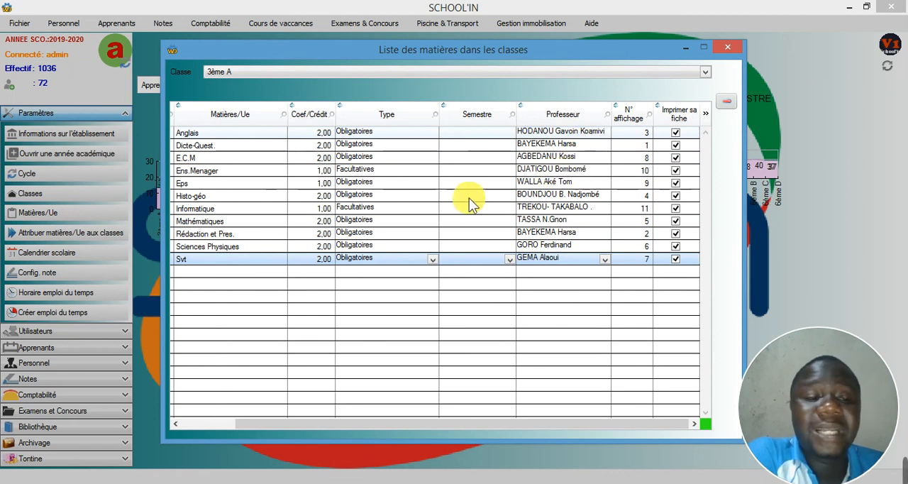
left_click(485, 312)
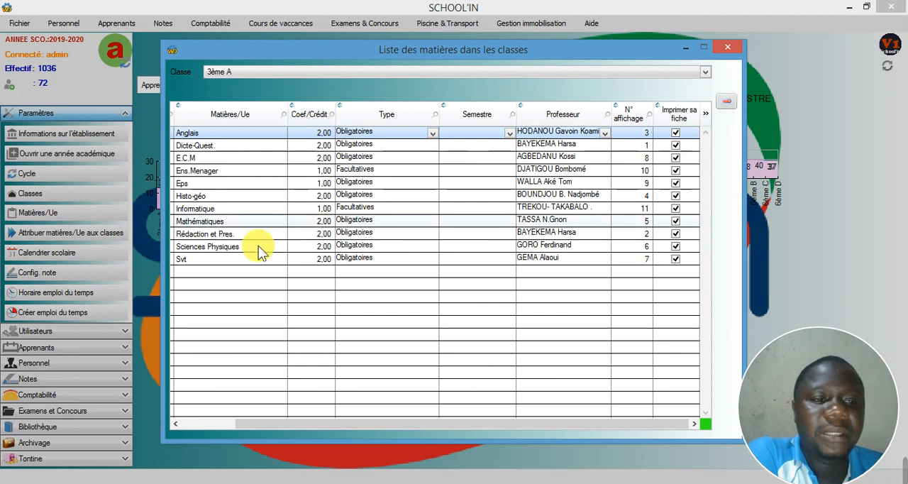
left_click(484, 157)
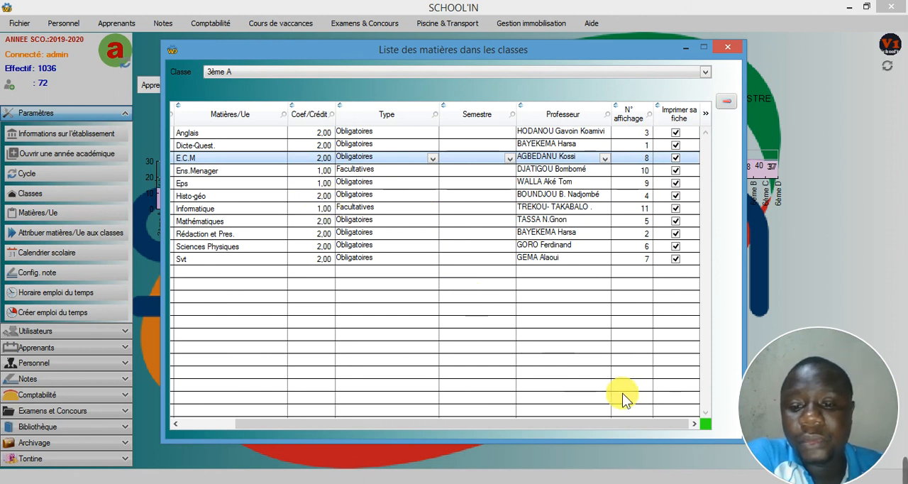
left_click(777, 483)
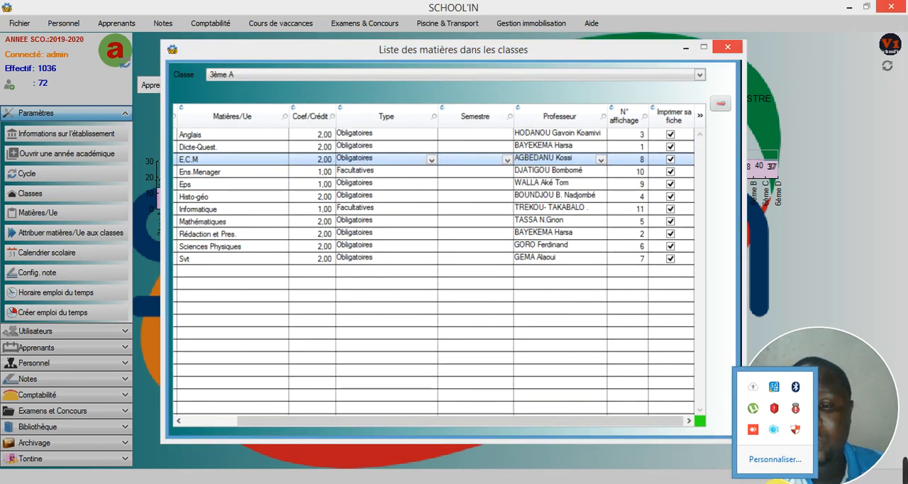